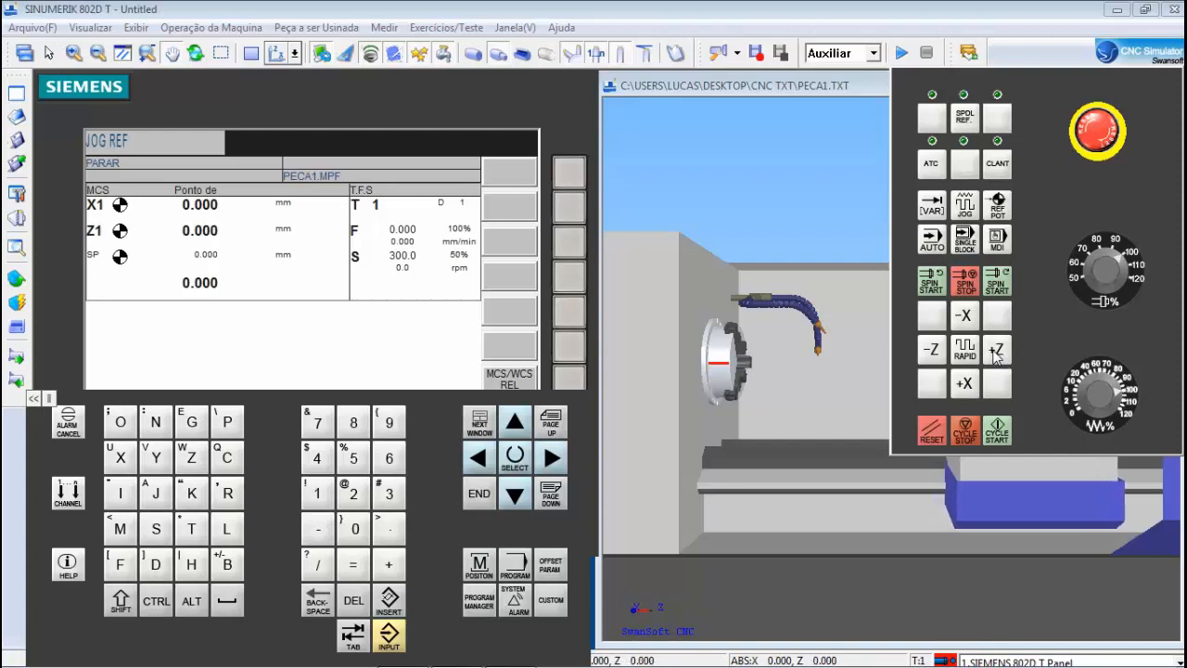
Step: Switch the reference position display from machine coordinates to workpiece coordinates (WCS)
{"action": "left_click", "coordinate": [441, 346]}
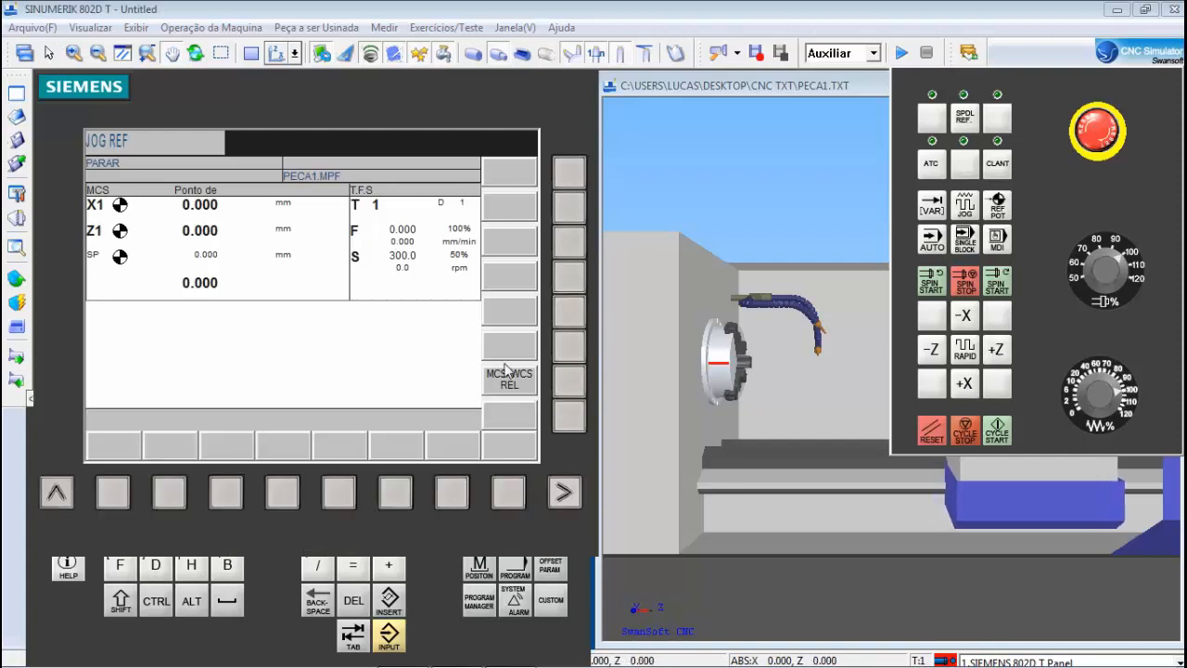
{"action": "left_click", "coordinate": [570, 388]}
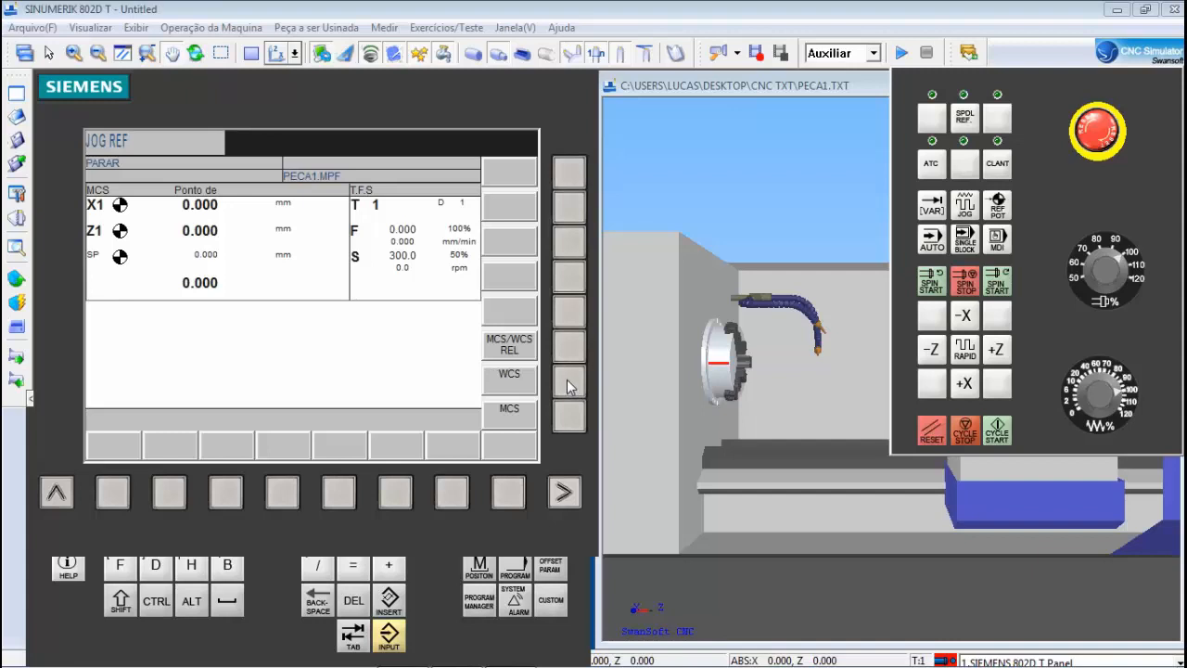
{"action": "left_click", "coordinate": [569, 387]}
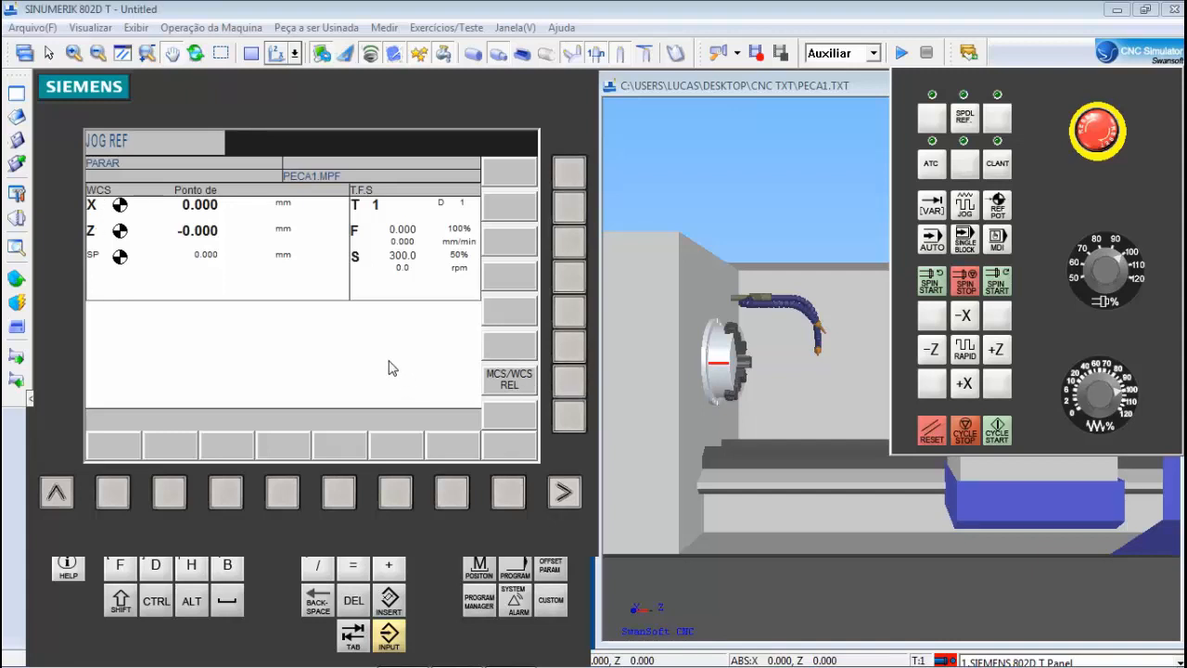
Step: Open the part program PECA1.MPF from the program manager for editing
{"action": "left_click", "coordinate": [482, 601]}
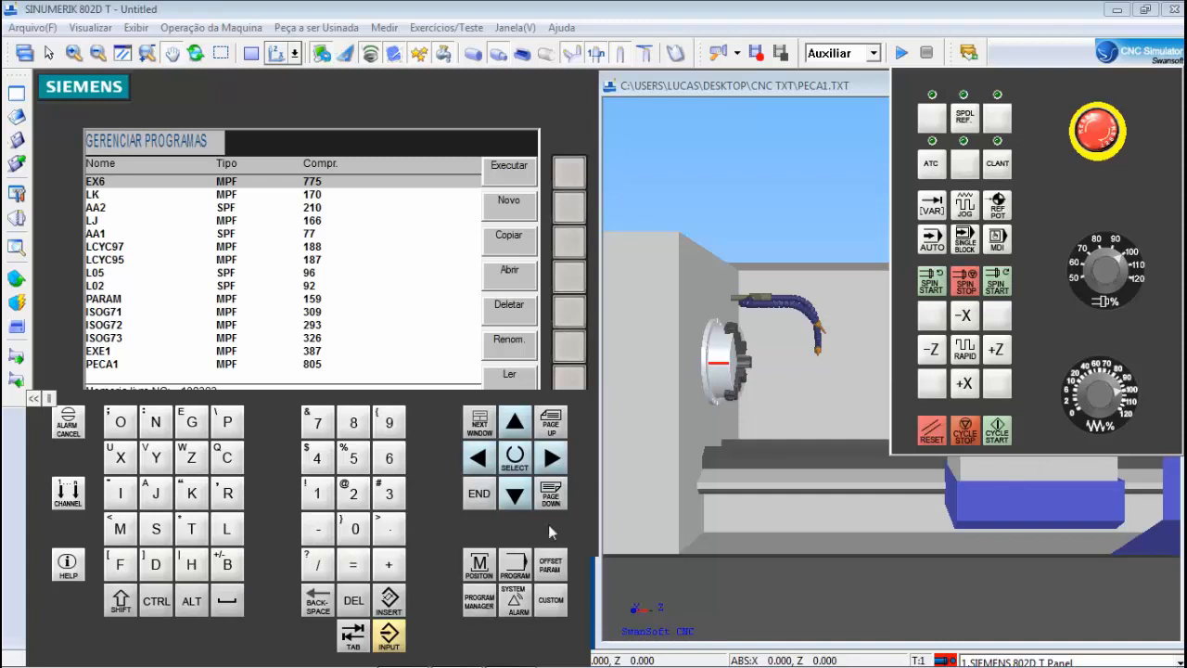
{"action": "left_click", "coordinate": [516, 496]}
{"action": "left_click", "coordinate": [515, 496]}
{"action": "left_click", "coordinate": [516, 496]}
{"action": "left_click", "coordinate": [515, 496]}
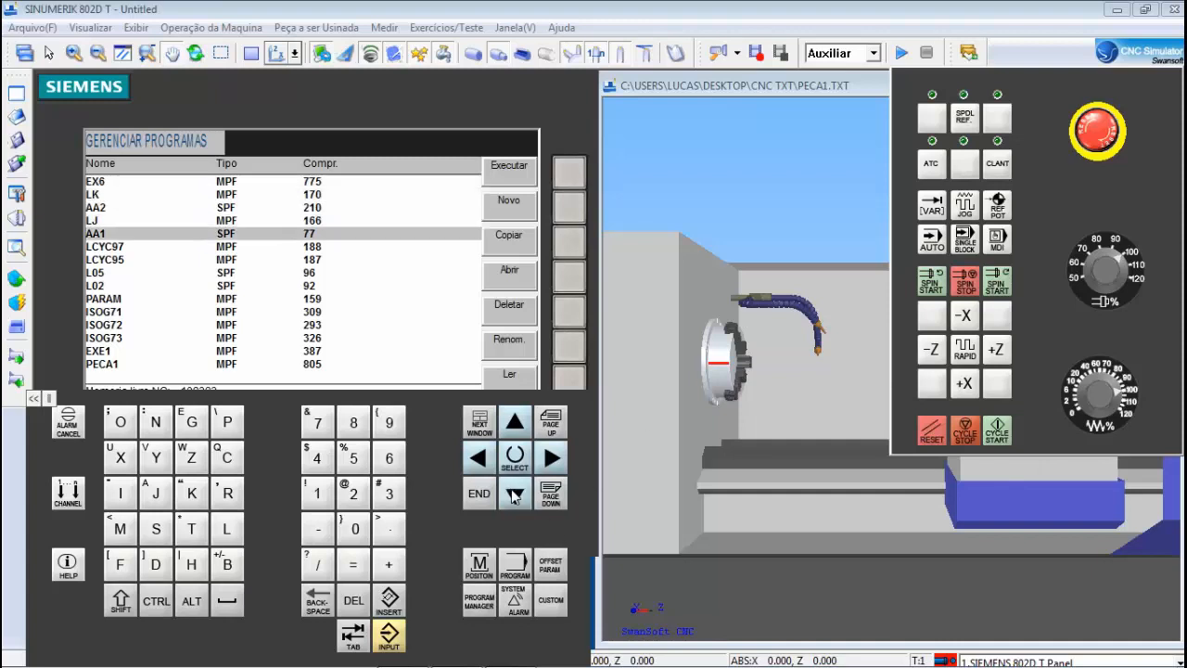
{"action": "left_click", "coordinate": [516, 496]}
{"action": "left_click", "coordinate": [516, 496]}
{"action": "left_click", "coordinate": [515, 496]}
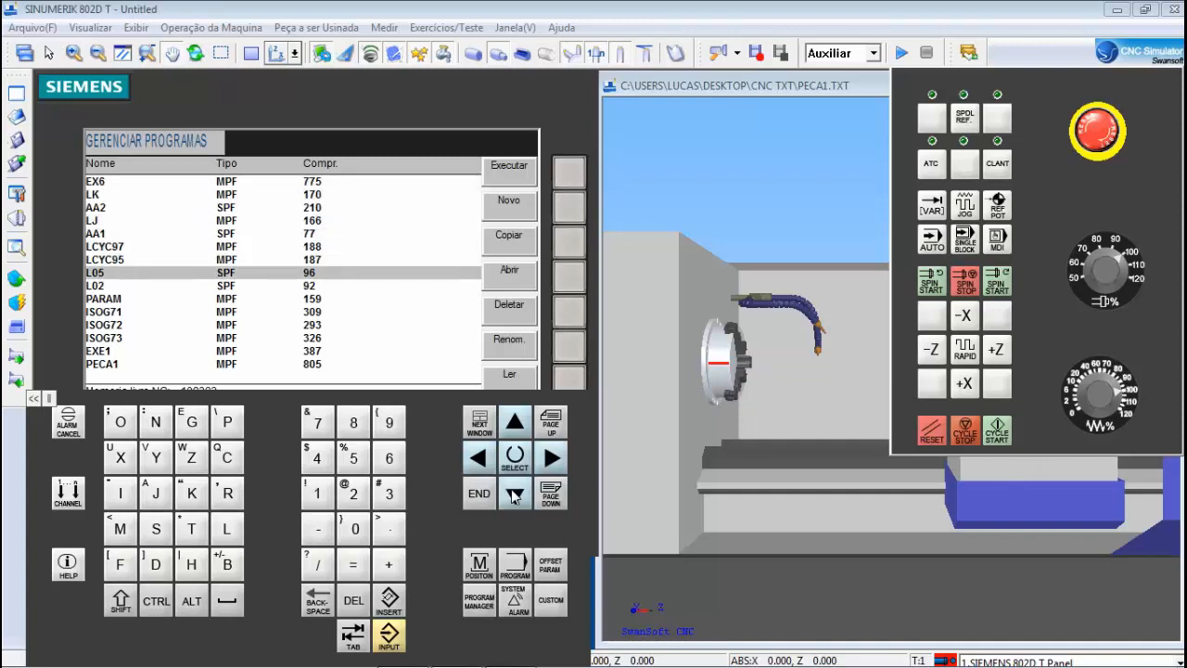
{"action": "left_click", "coordinate": [516, 496]}
{"action": "left_click", "coordinate": [516, 496]}
{"action": "left_click", "coordinate": [516, 496]}
{"action": "left_click", "coordinate": [516, 496]}
{"action": "left_click", "coordinate": [515, 496]}
{"action": "left_click", "coordinate": [515, 497]}
{"action": "left_click", "coordinate": [515, 497]}
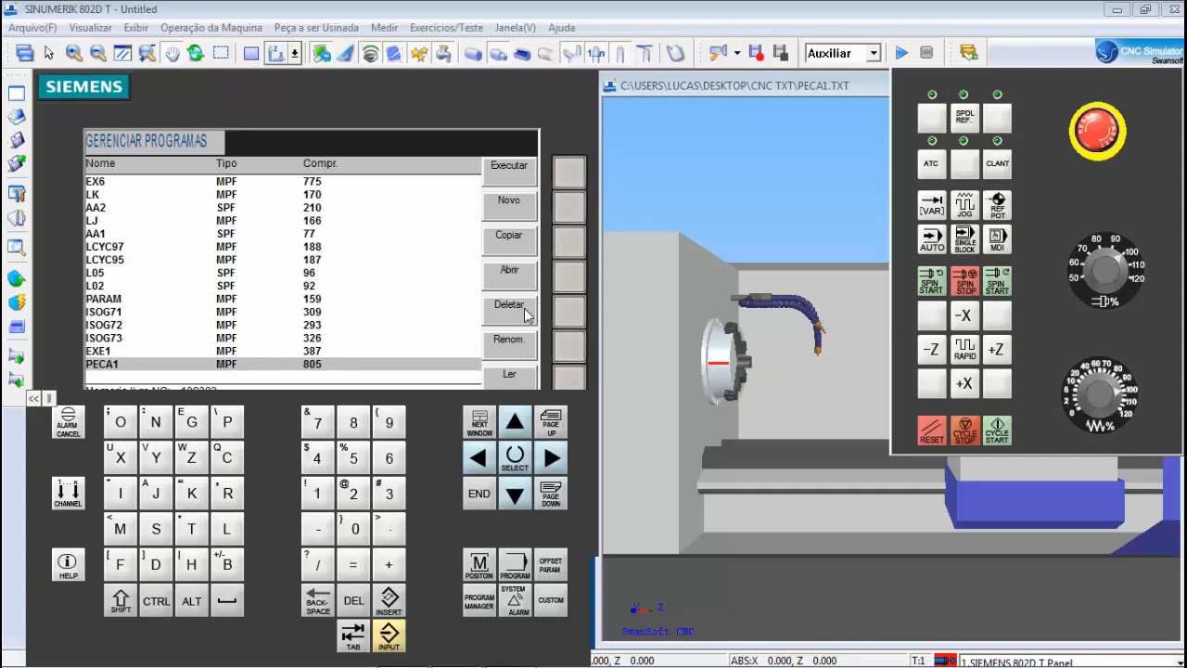
{"action": "left_click", "coordinate": [569, 287]}
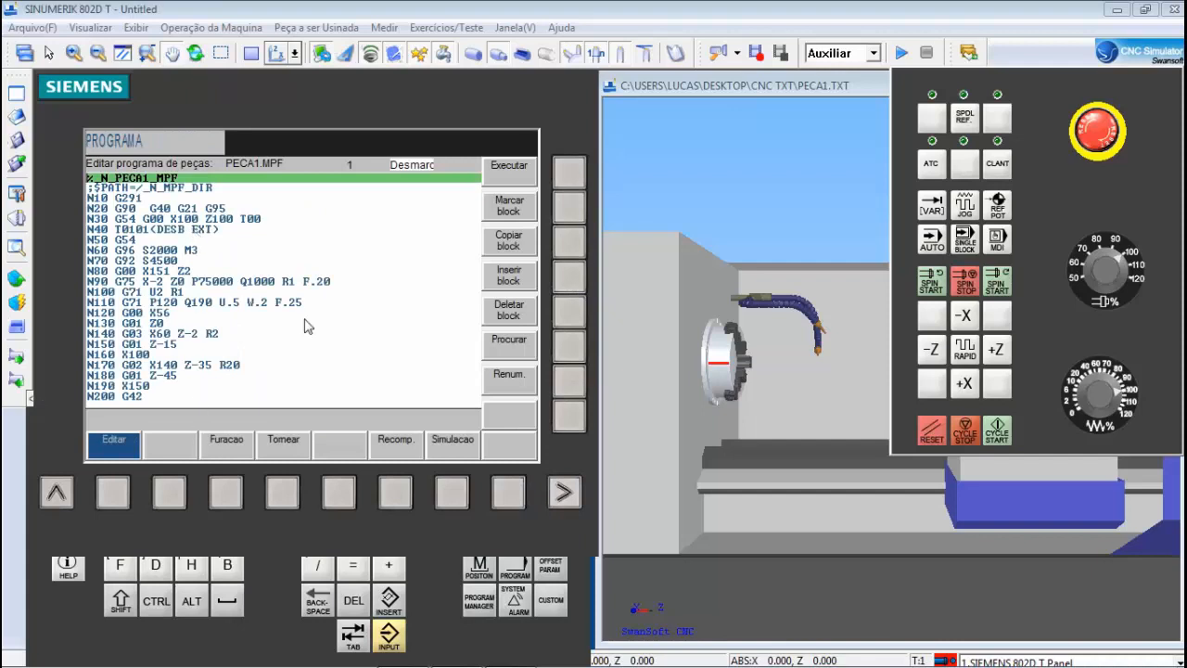
Step: Mount a new workpiece using the preset stock 71 mm long and 150 mm in diameter
{"action": "left_click", "coordinate": [18, 278]}
{"action": "left_click", "coordinate": [62, 277]}
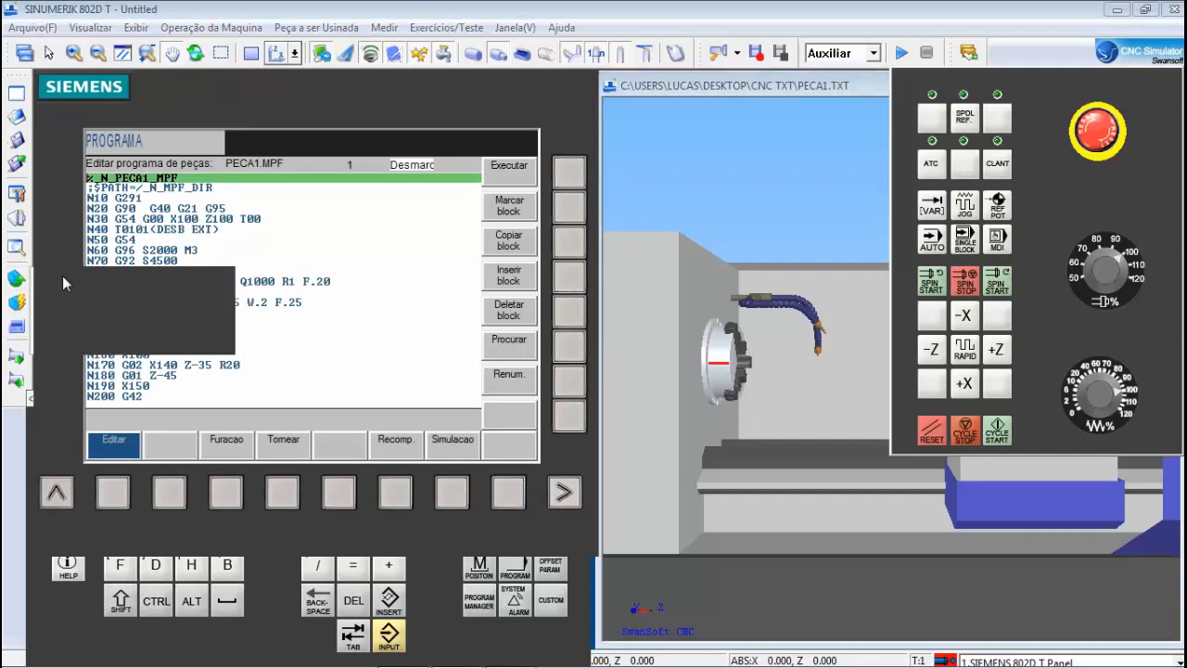
{"action": "left_click", "coordinate": [466, 90]}
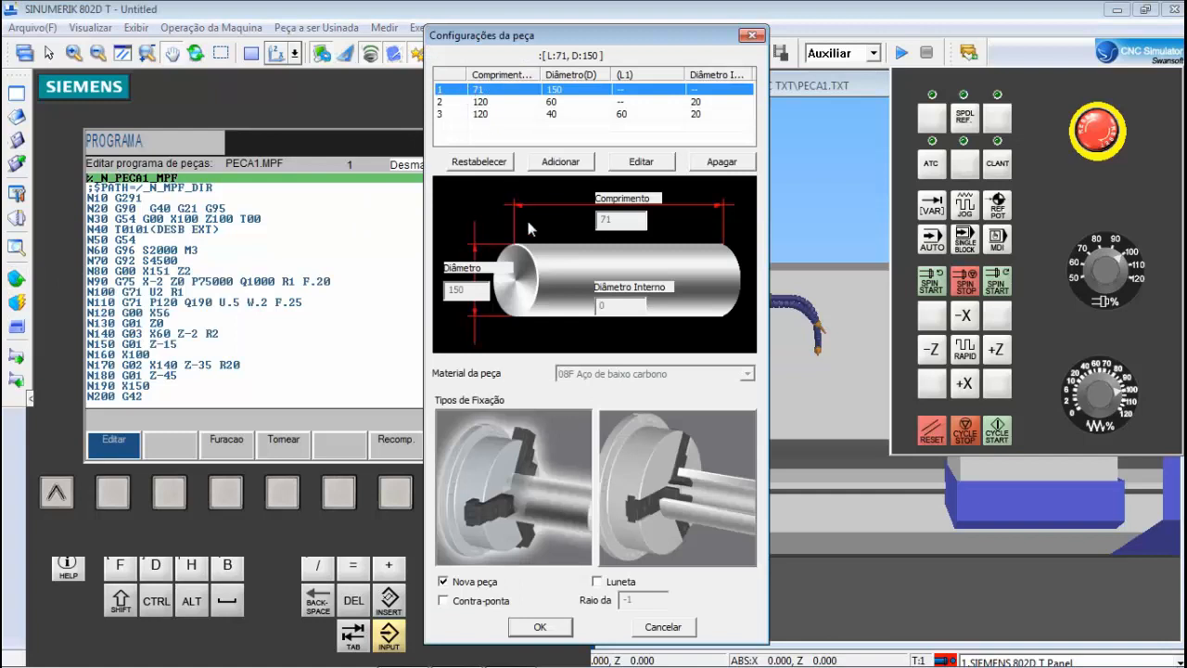
{"action": "left_click", "coordinate": [560, 628]}
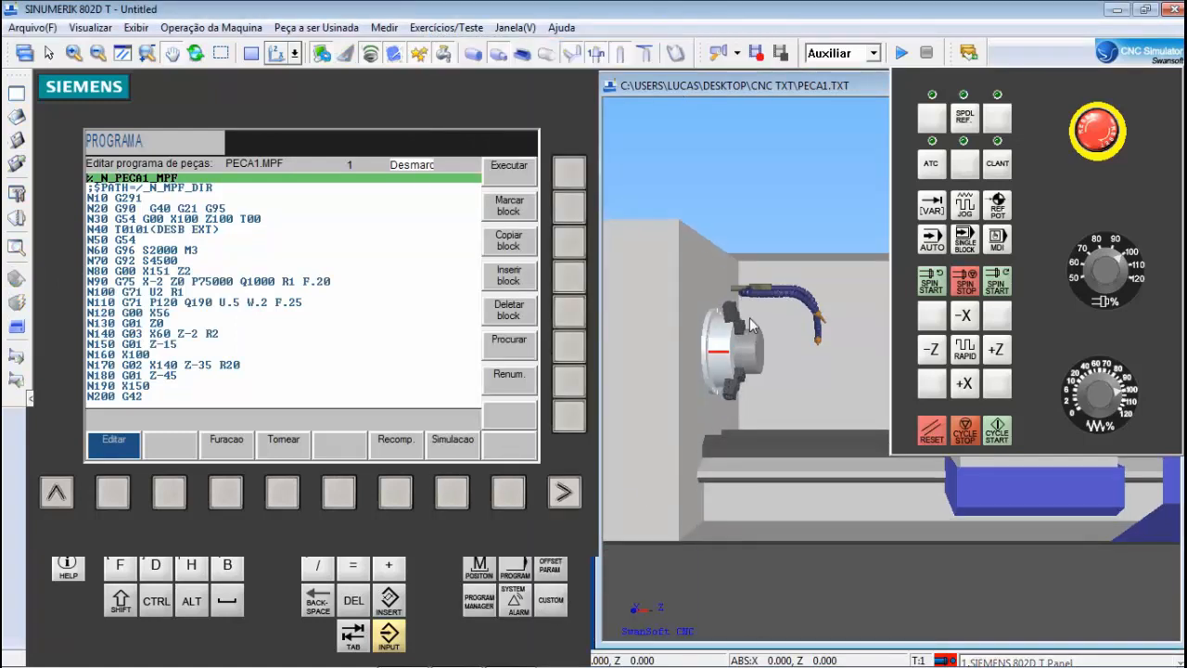
Step: Switch the machine view to 2D and shift the workpiece outward so that 62 mm protrudes from the chuck jaws
{"action": "scroll", "coordinate": [747, 334], "scroll_direction": "up", "scroll_amount": 3}
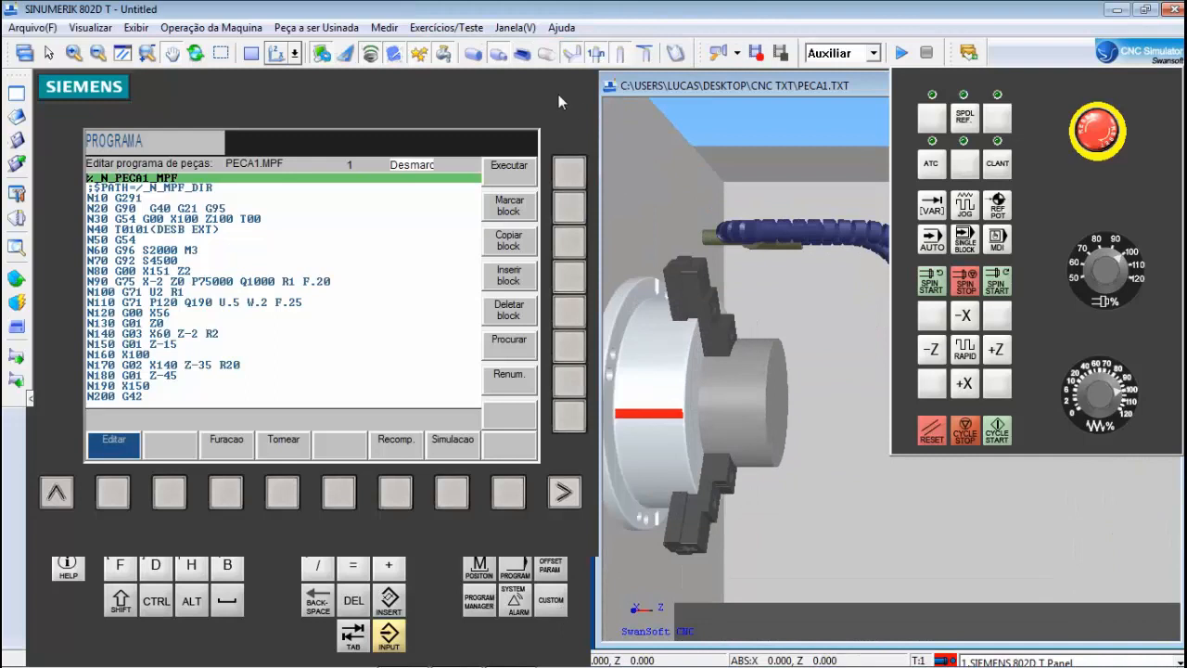
{"action": "left_click", "coordinate": [251, 52]}
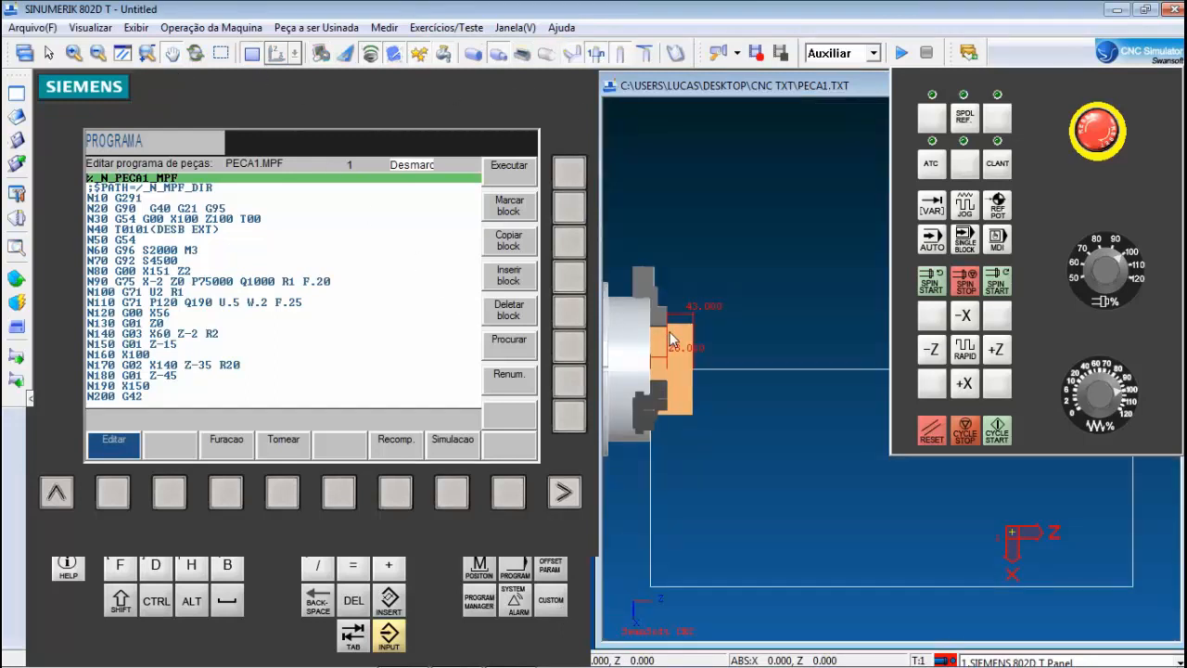
{"action": "scroll", "coordinate": [668, 343], "scroll_direction": "up", "scroll_amount": 2}
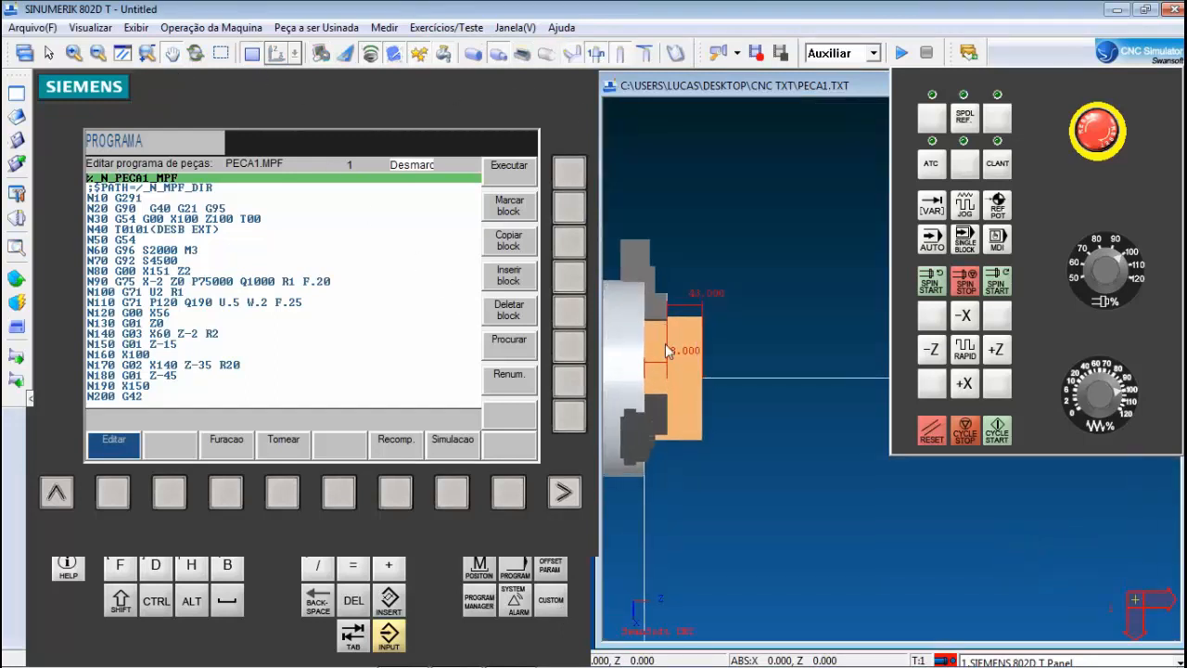
{"action": "left_click", "coordinate": [17, 357]}
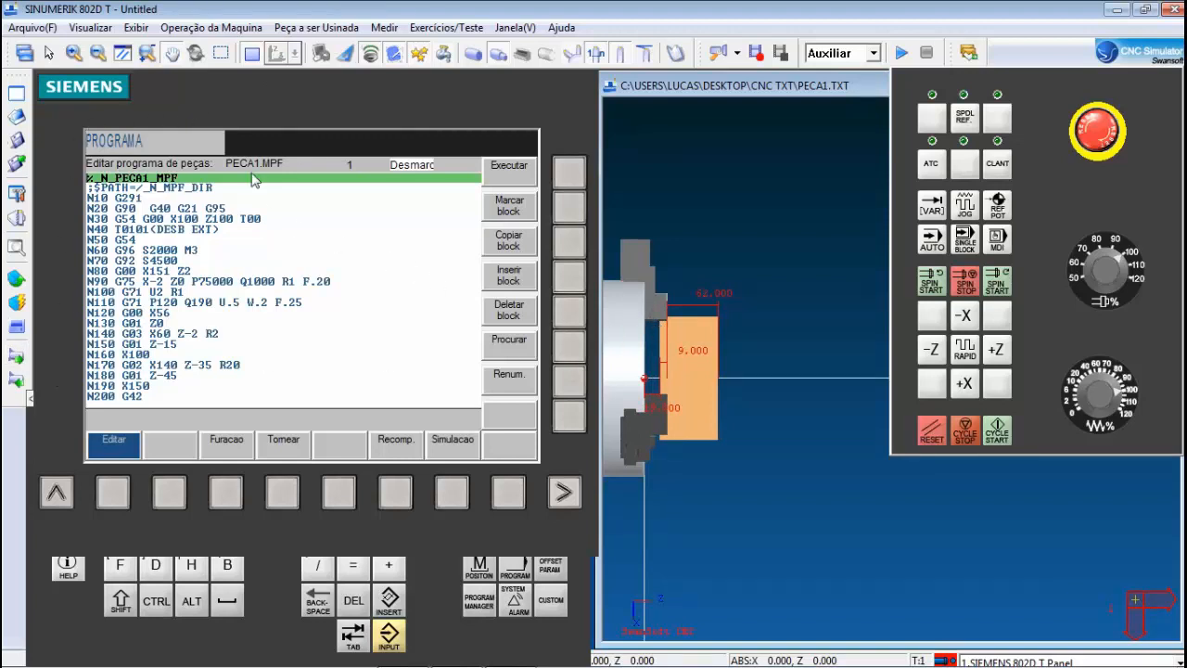
Step: Edit turning tool 001 in the tool database: length 160, 75° CNMG insert and a different holder orientation
{"action": "left_click", "coordinate": [17, 220]}
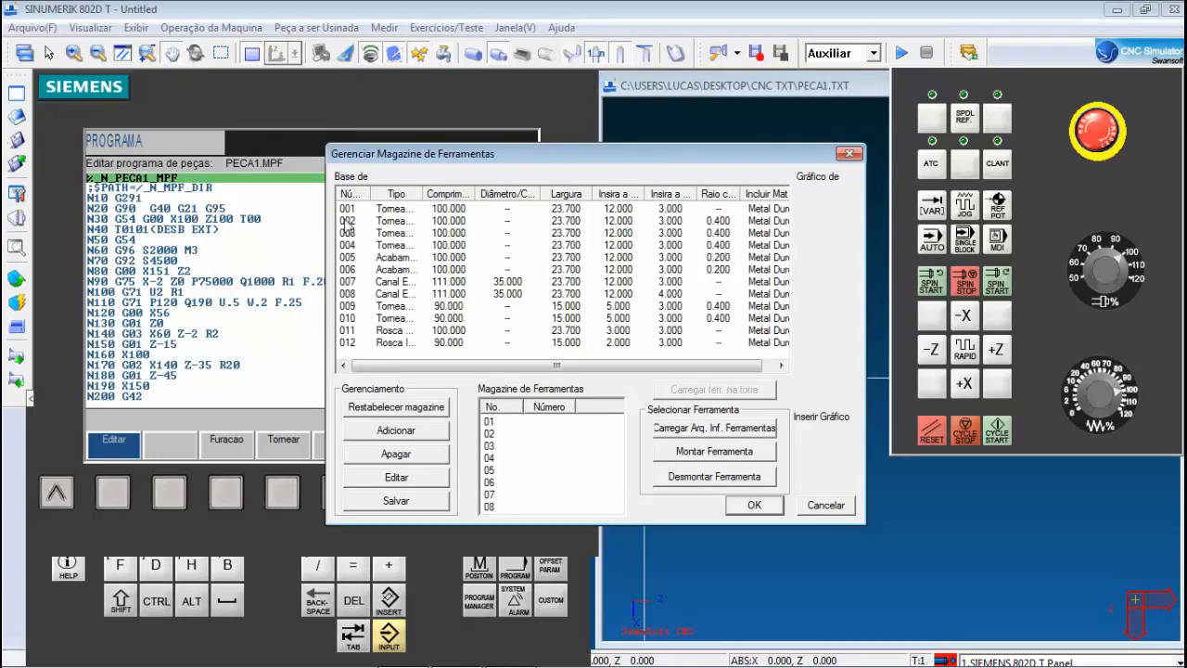
{"action": "left_click", "coordinate": [403, 212]}
{"action": "double_click", "coordinate": [403, 212]}
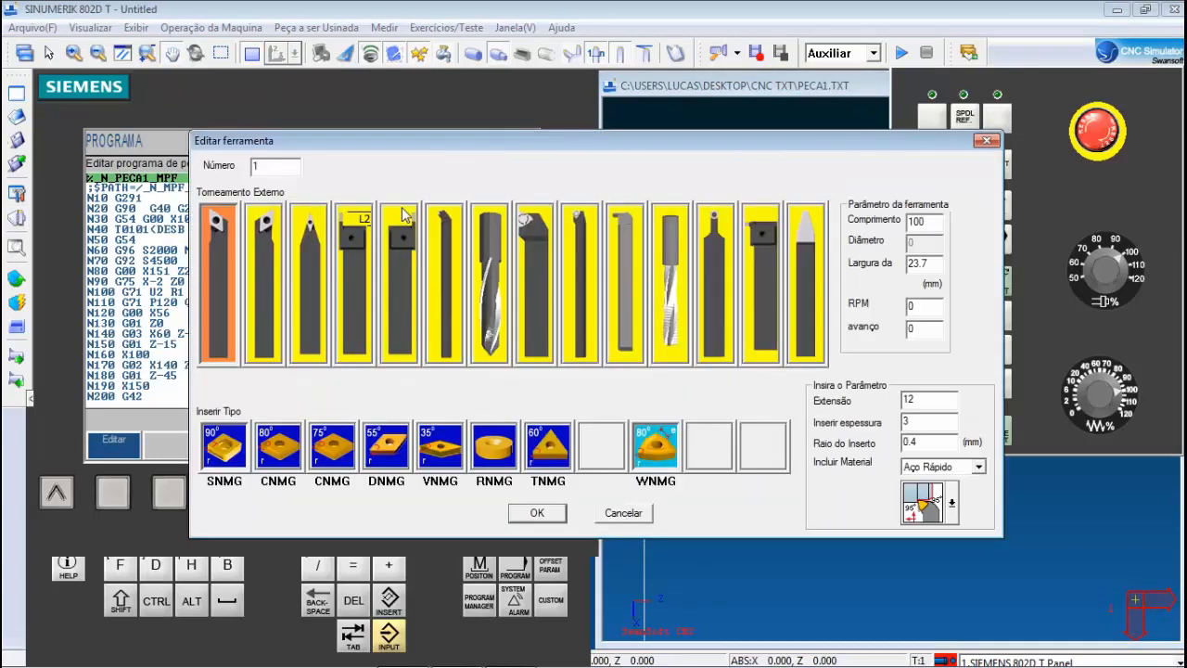
{"action": "left_click_drag", "start_coordinate": [927, 222], "coordinate": [879, 225]}
{"action": "type", "text": "160"}
{"action": "left_click", "coordinate": [333, 447]}
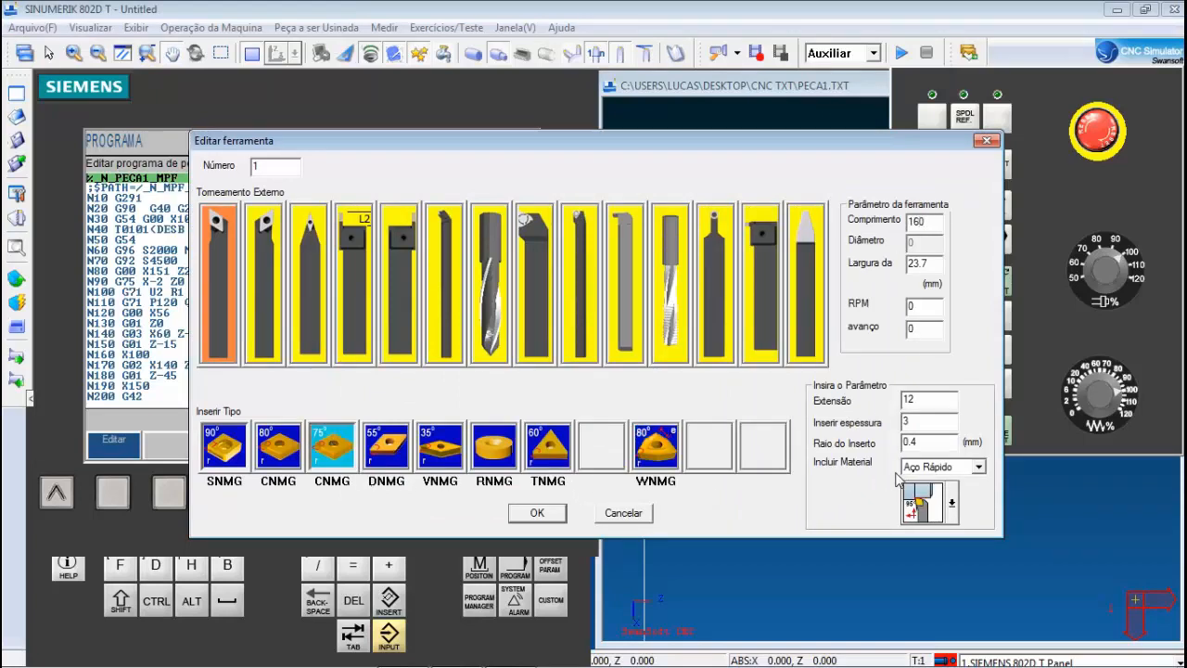
{"action": "left_click", "coordinate": [954, 504]}
{"action": "left_click", "coordinate": [928, 601]}
{"action": "left_click", "coordinate": [536, 514]}
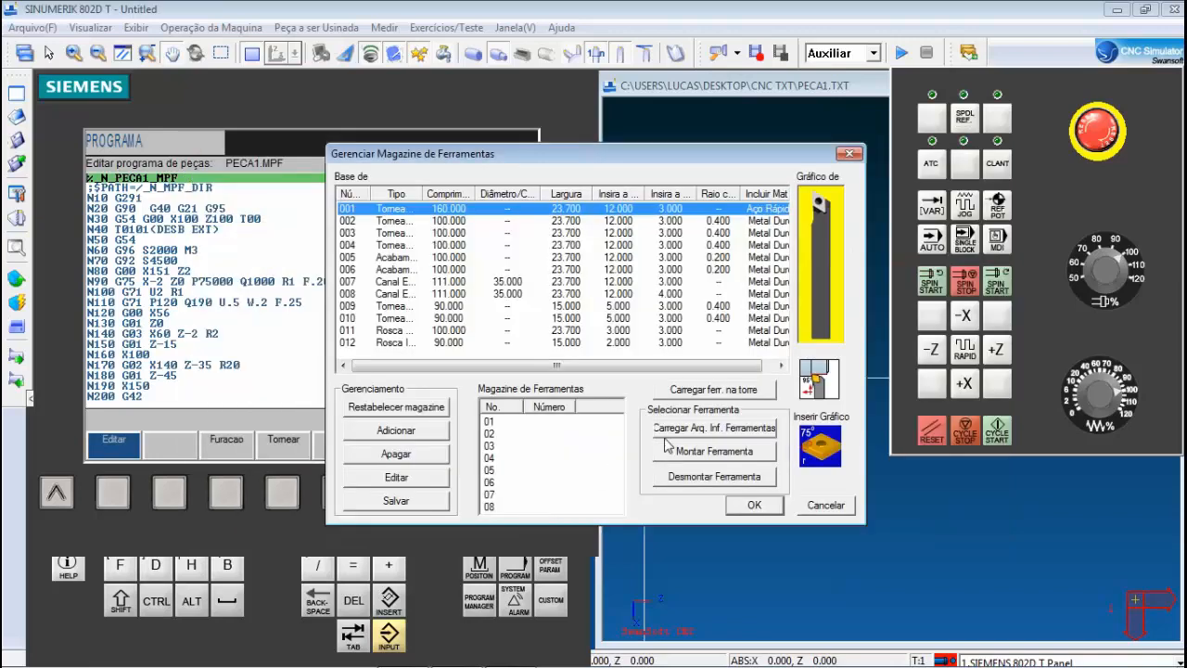
Step: Load tool 001 into turret station 01 and accept the tool magazine
{"action": "left_click", "coordinate": [724, 391]}
{"action": "left_click", "coordinate": [759, 412]}
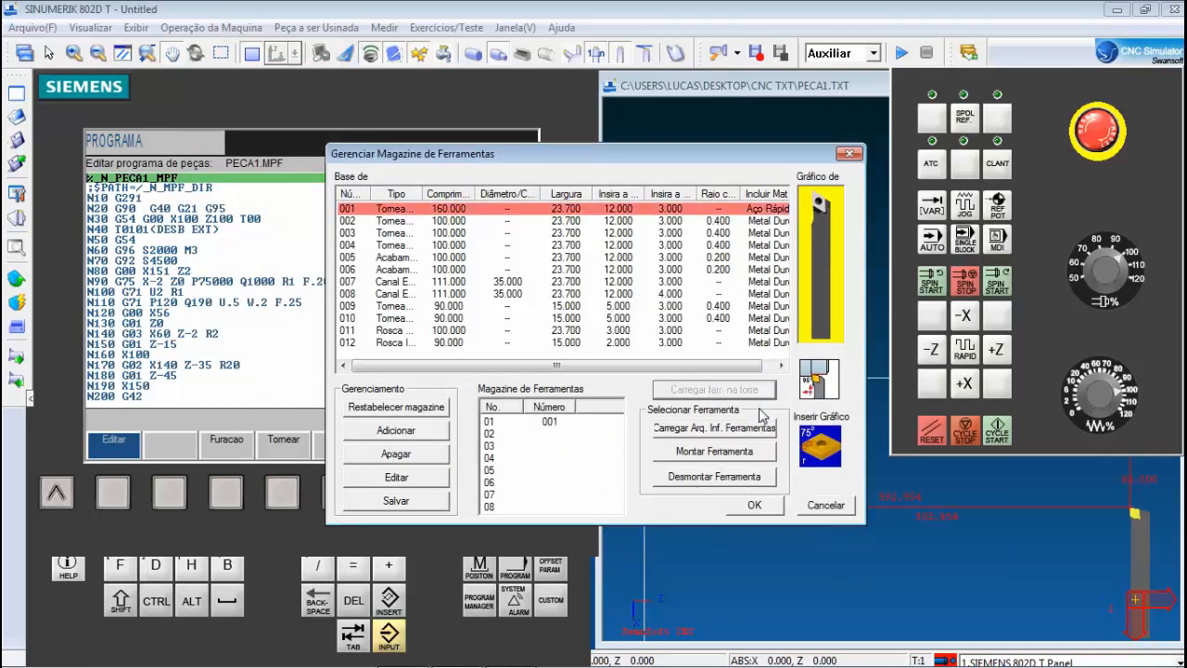
{"action": "left_click", "coordinate": [741, 504]}
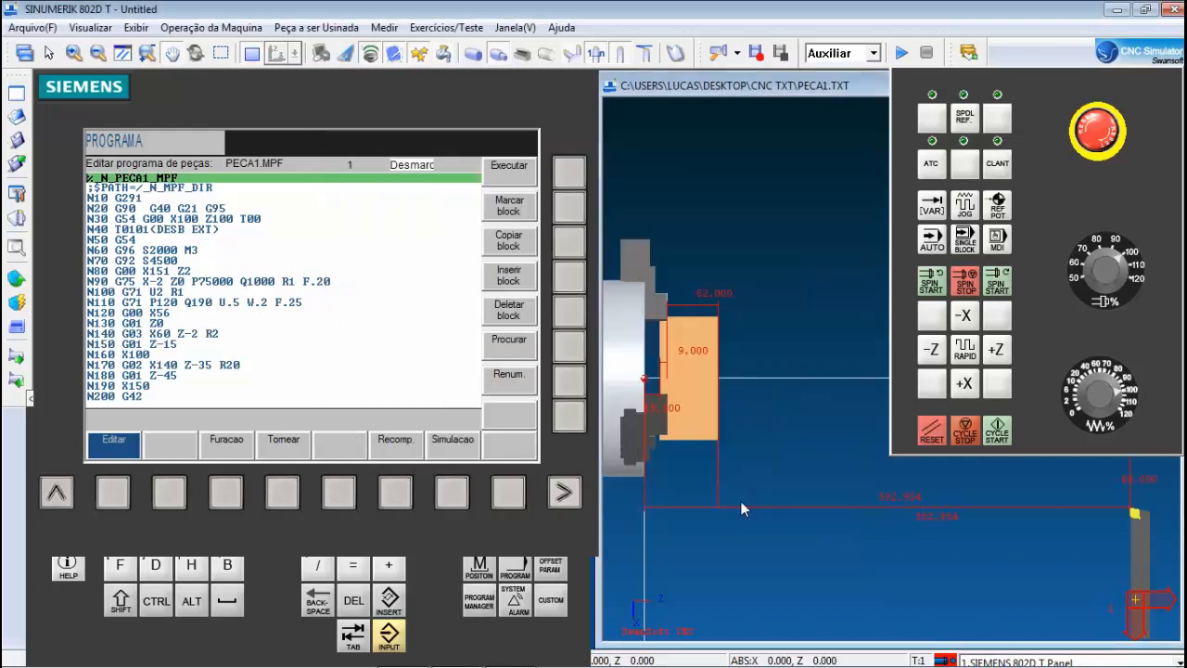
Step: Put the machine in JOG mode and instantly locate the tool at the outer edge of the workpiece face
{"action": "left_click", "coordinate": [965, 206]}
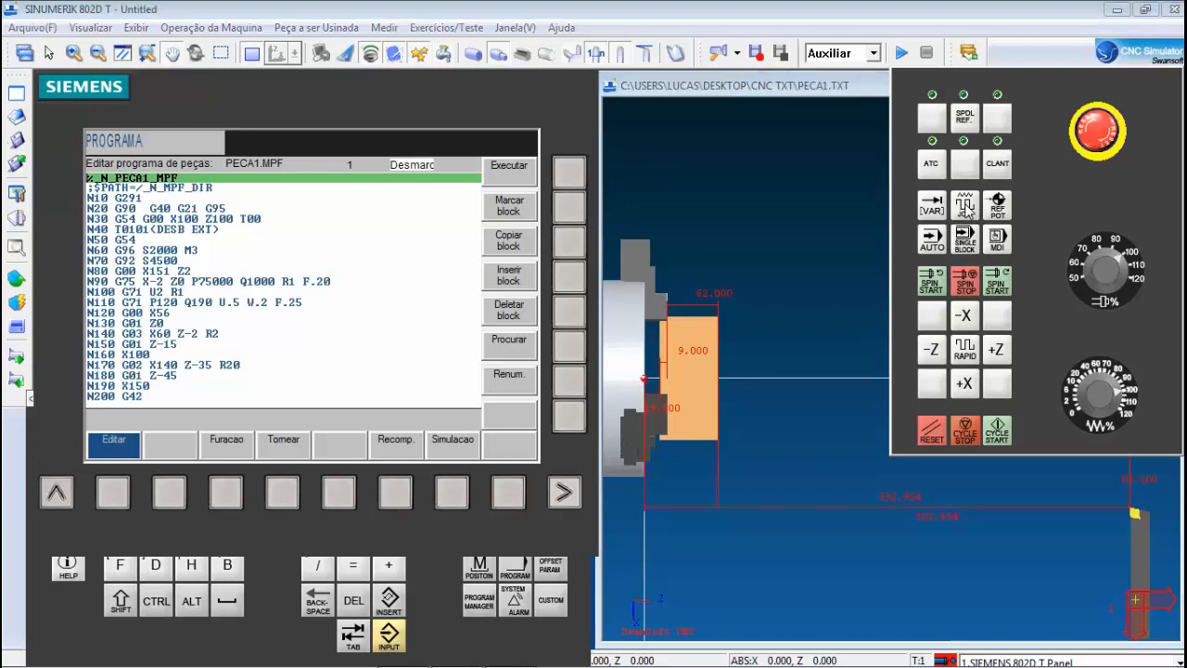
{"action": "left_click", "coordinate": [16, 278]}
{"action": "left_click", "coordinate": [65, 343]}
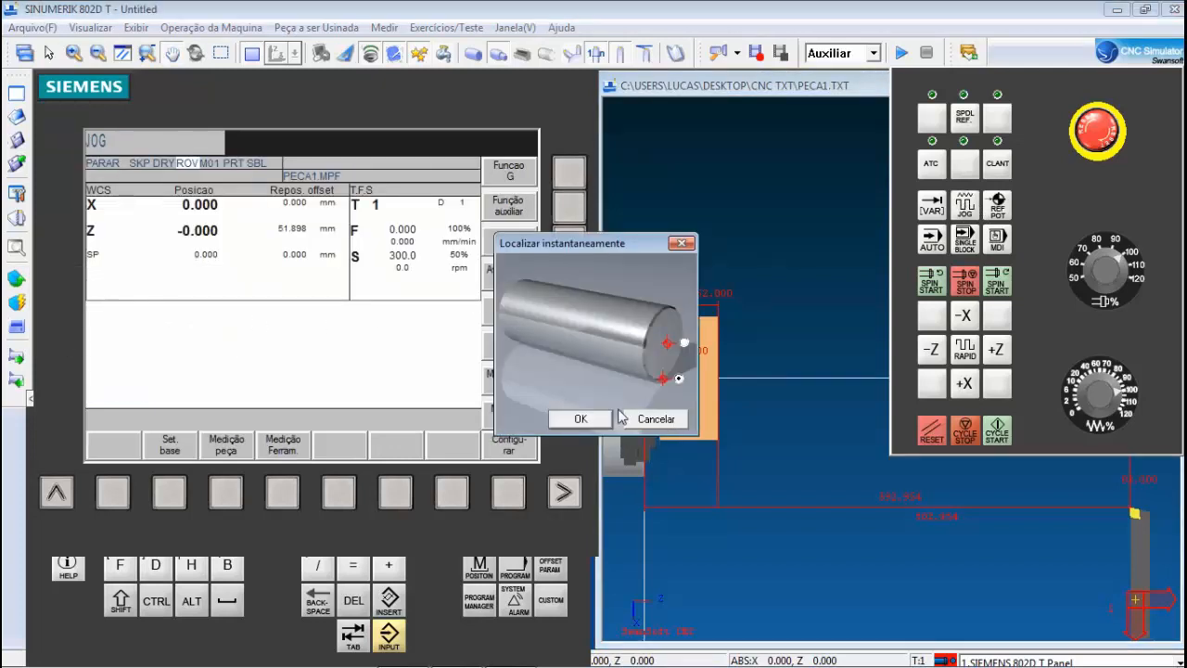
{"action": "left_click", "coordinate": [581, 419]}
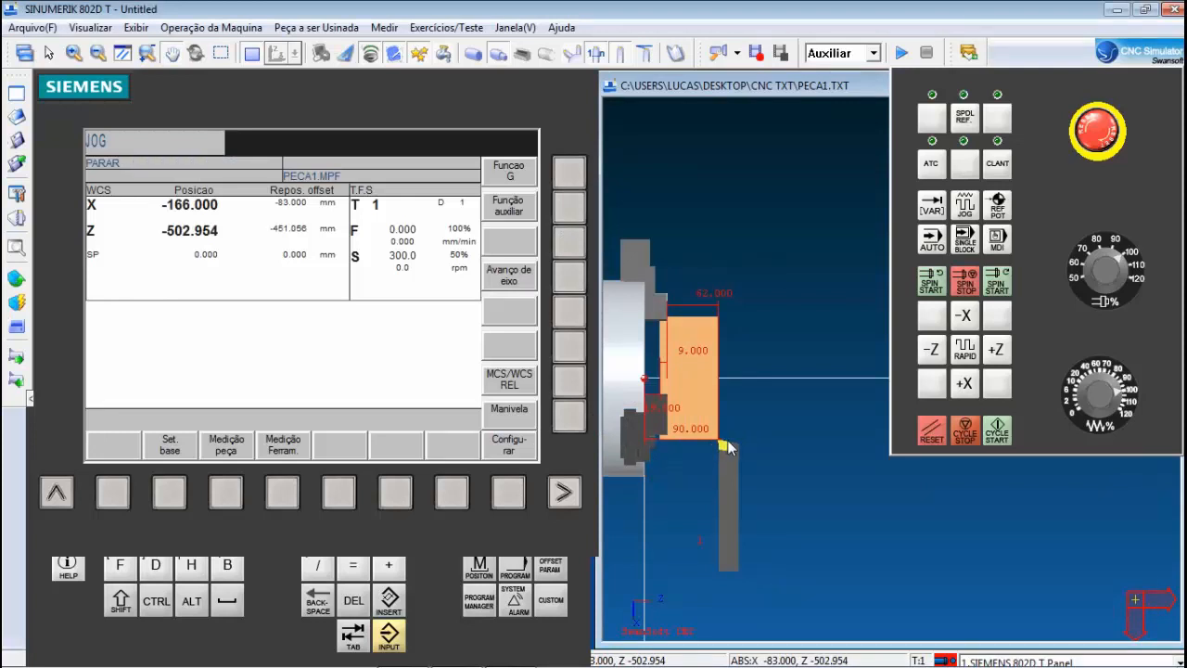
Step: Measure the workpiece zero in Z, saving to G54 with a set position Z0 of 3, and apply the zero offset
{"action": "left_click", "coordinate": [232, 493]}
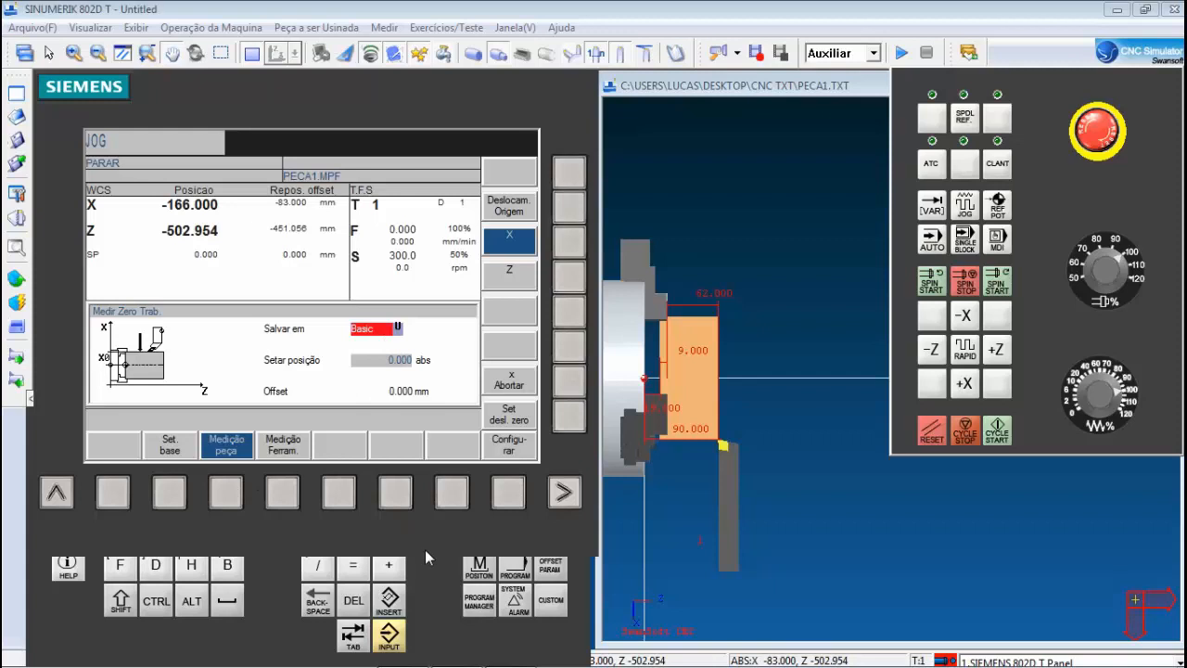
{"action": "left_click", "coordinate": [432, 571]}
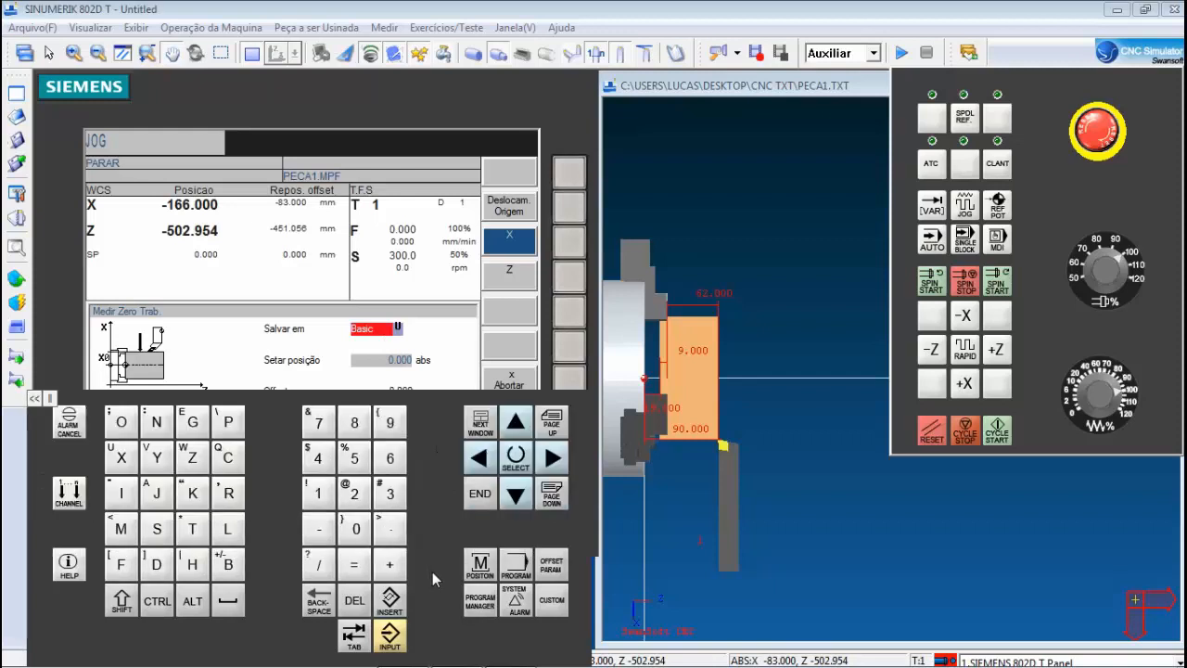
{"action": "left_click", "coordinate": [516, 456]}
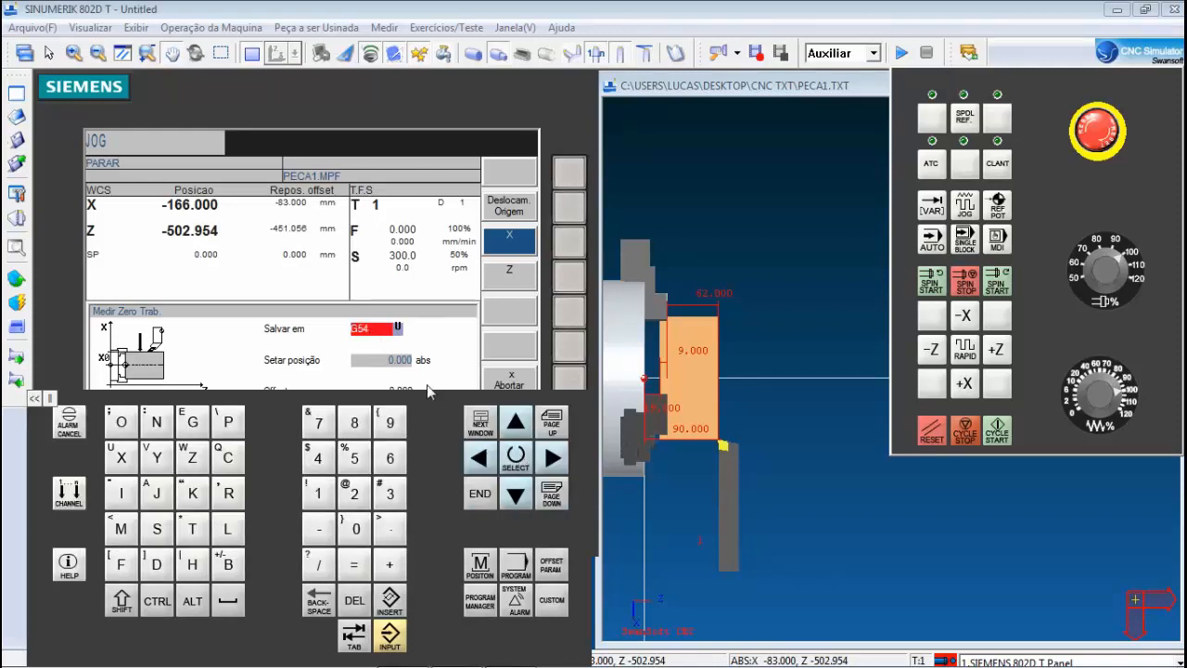
{"action": "left_click", "coordinate": [364, 364]}
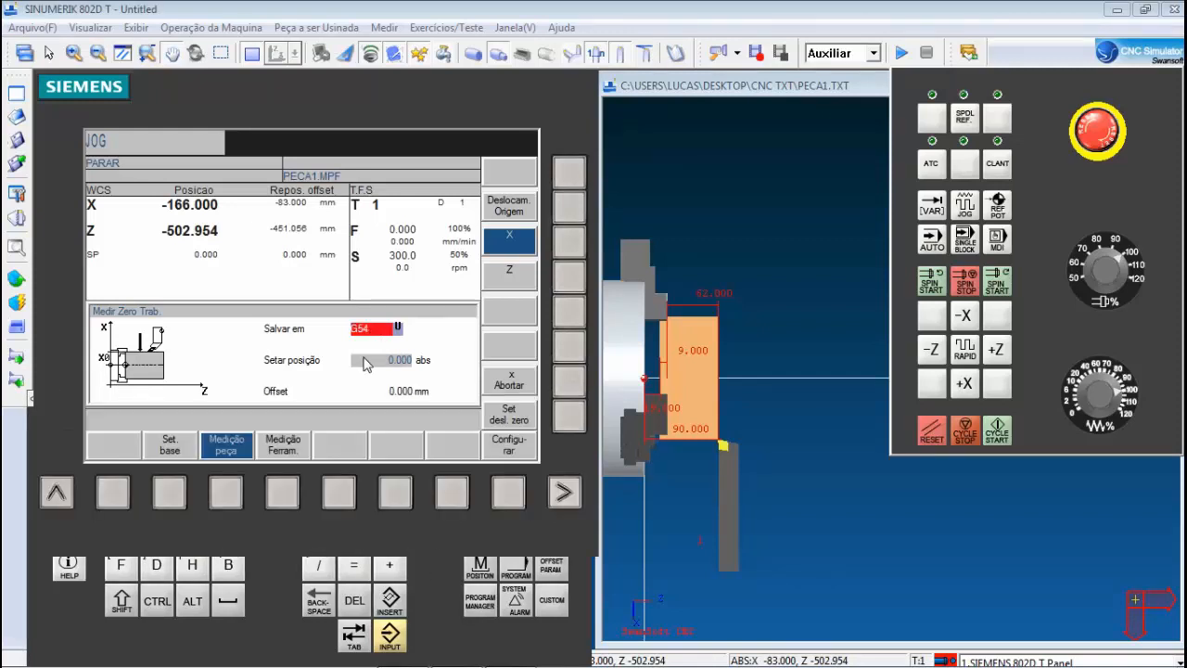
{"action": "left_click", "coordinate": [570, 278]}
{"action": "key", "text": "Down"}
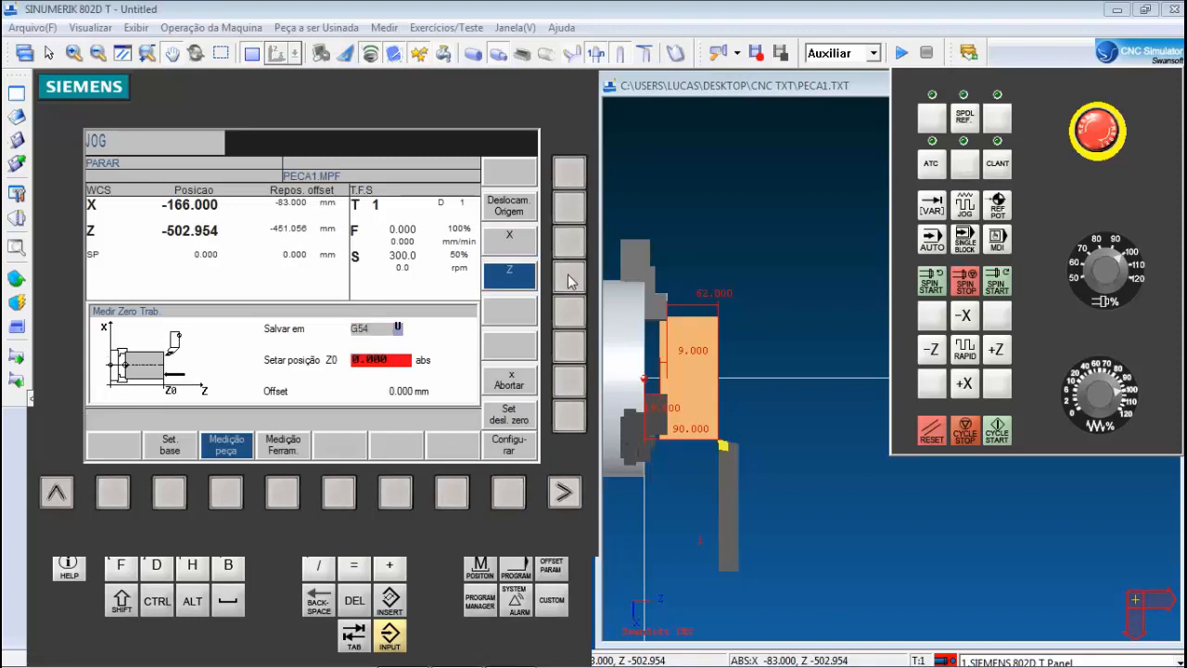
{"action": "type", "text": "3"}
{"action": "left_click", "coordinate": [571, 420]}
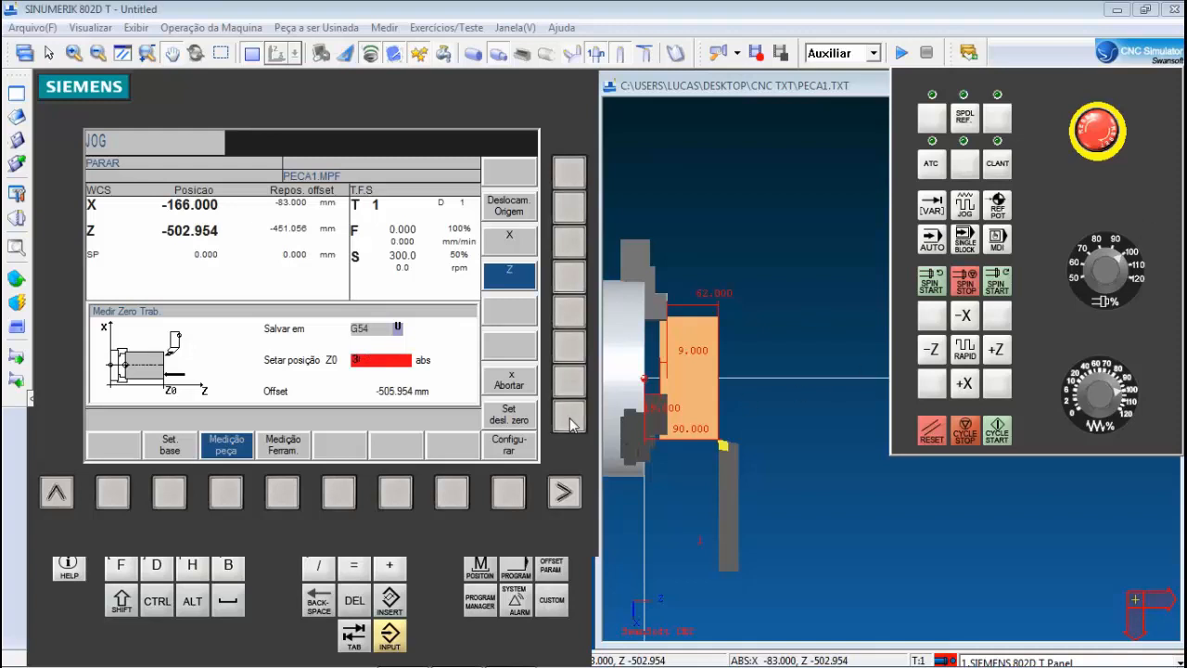
Step: Measure tool T1 manually with a diameter of 150 mm and set its length 1
{"action": "left_click", "coordinate": [285, 494]}
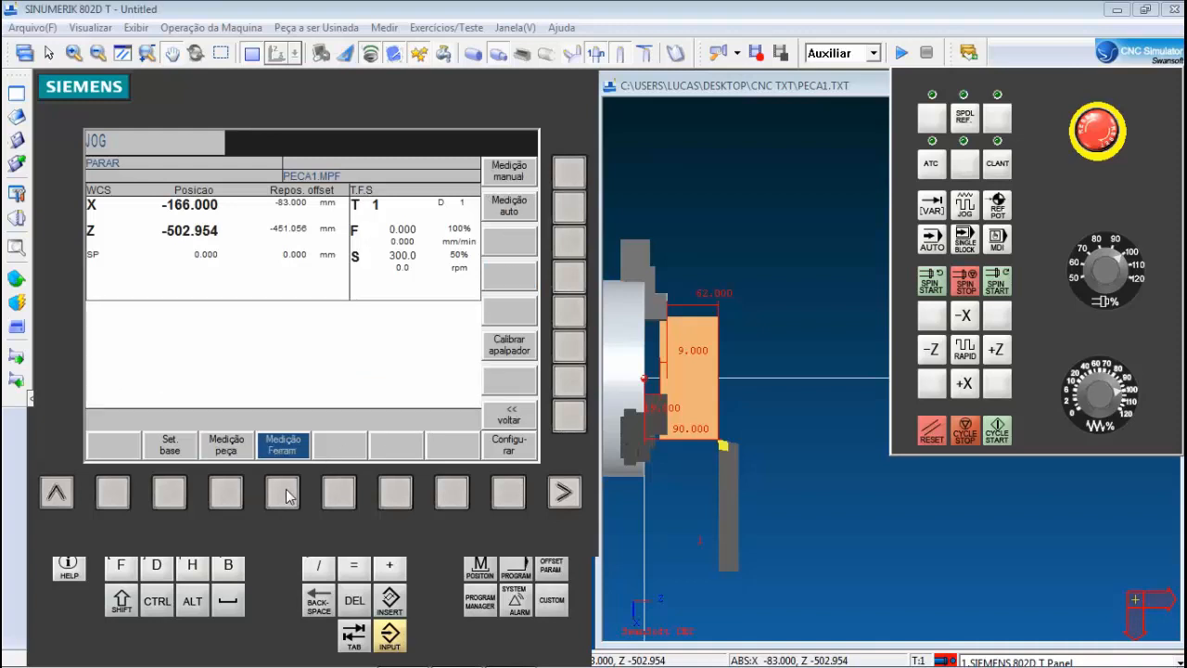
{"action": "left_click", "coordinate": [569, 173]}
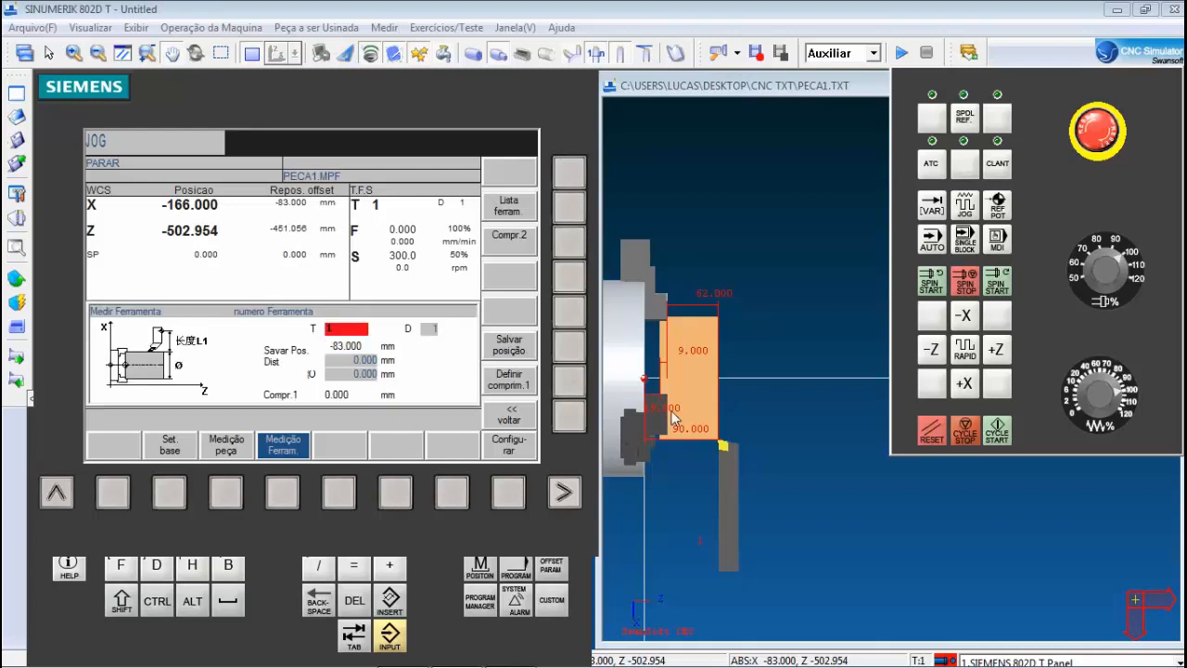
{"action": "key", "text": "Down"}
{"action": "key", "text": "Down"}
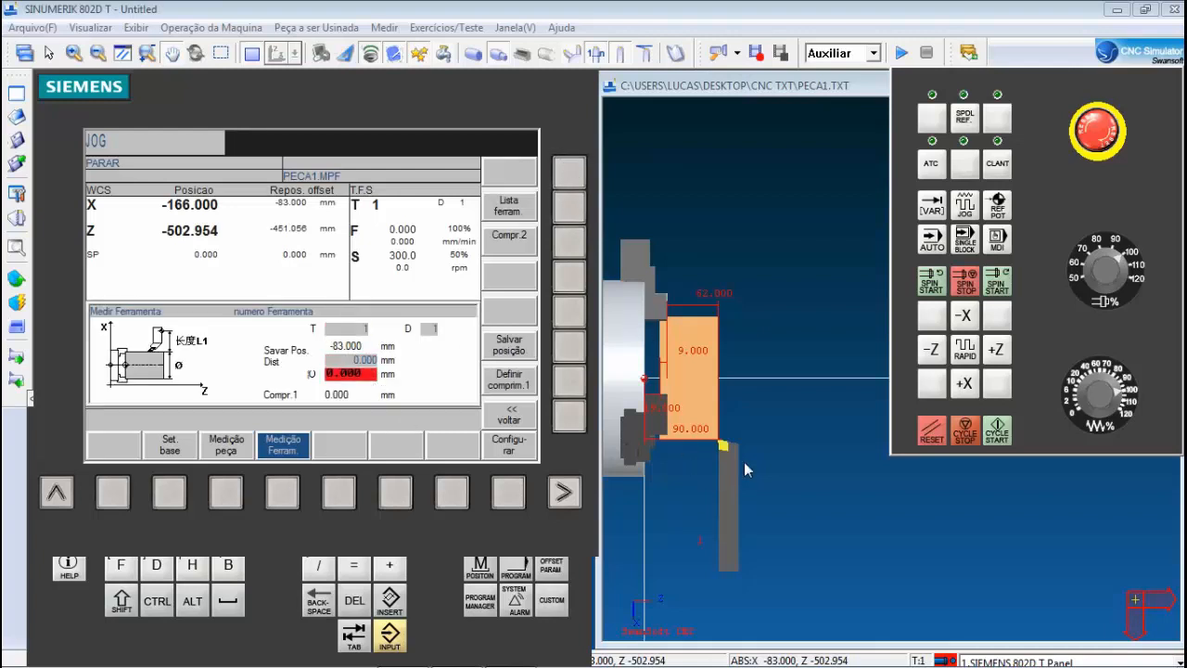
{"action": "type", "text": "0"}
{"action": "left_click", "coordinate": [578, 381]}
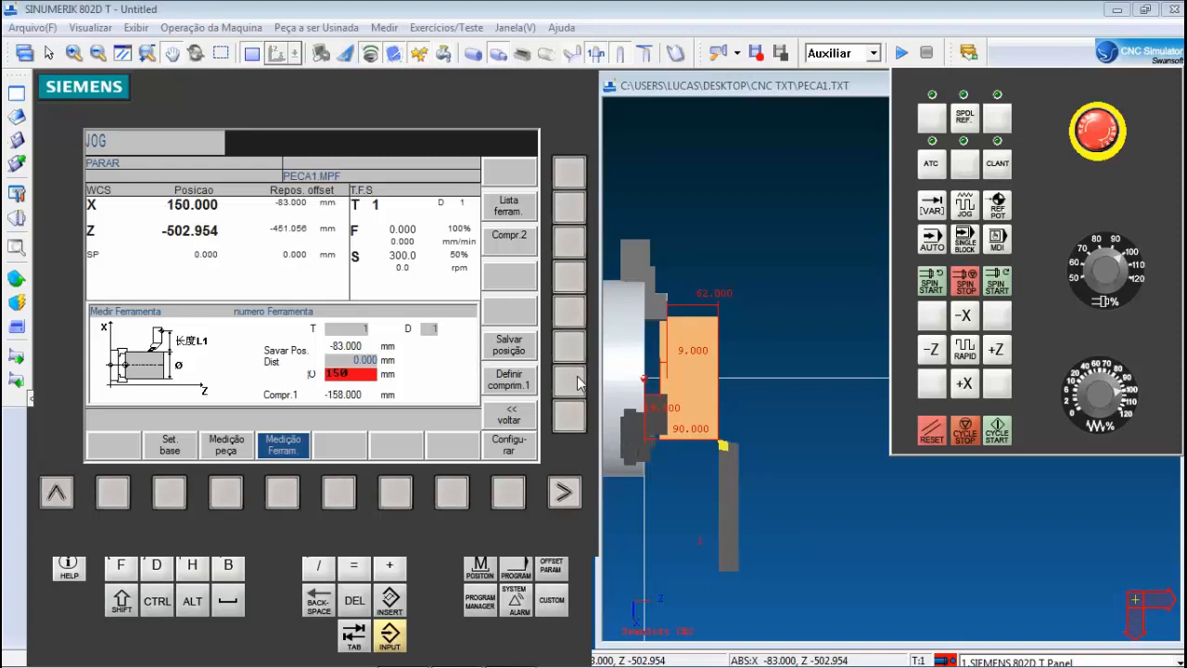
Step: Measure the workpiece zero in Z, saving to G55 with a set position Z0 of 6, and apply the zero offset
{"action": "left_click", "coordinate": [227, 494]}
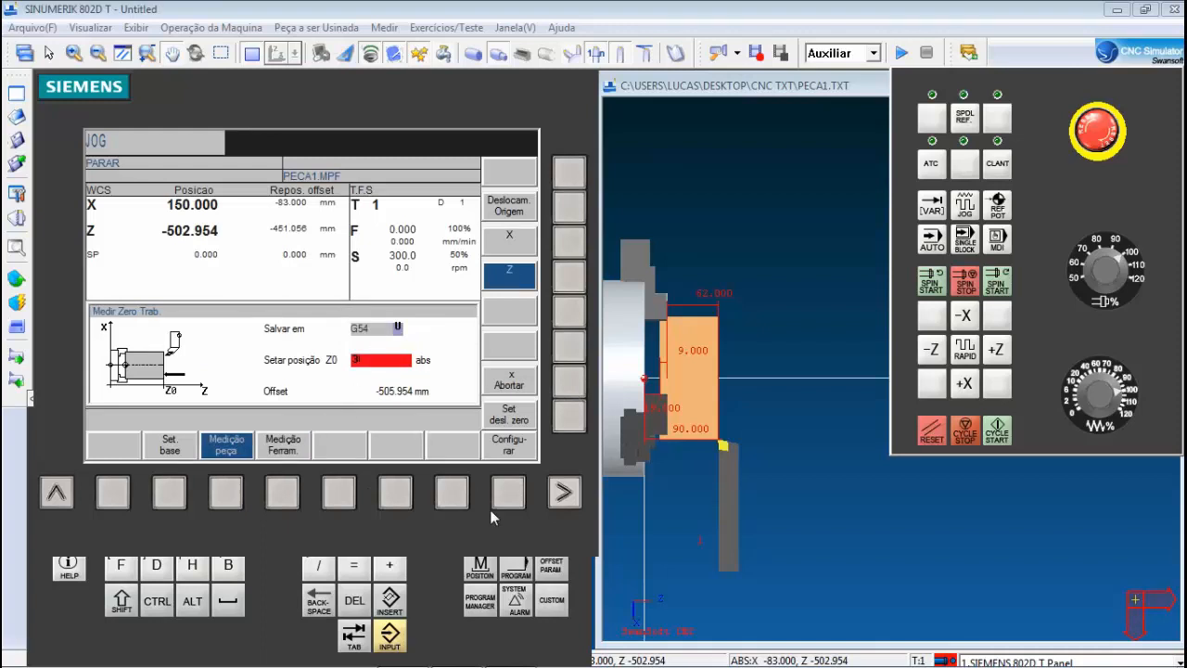
{"action": "type", "text": "3"}
{"action": "key", "text": "Return"}
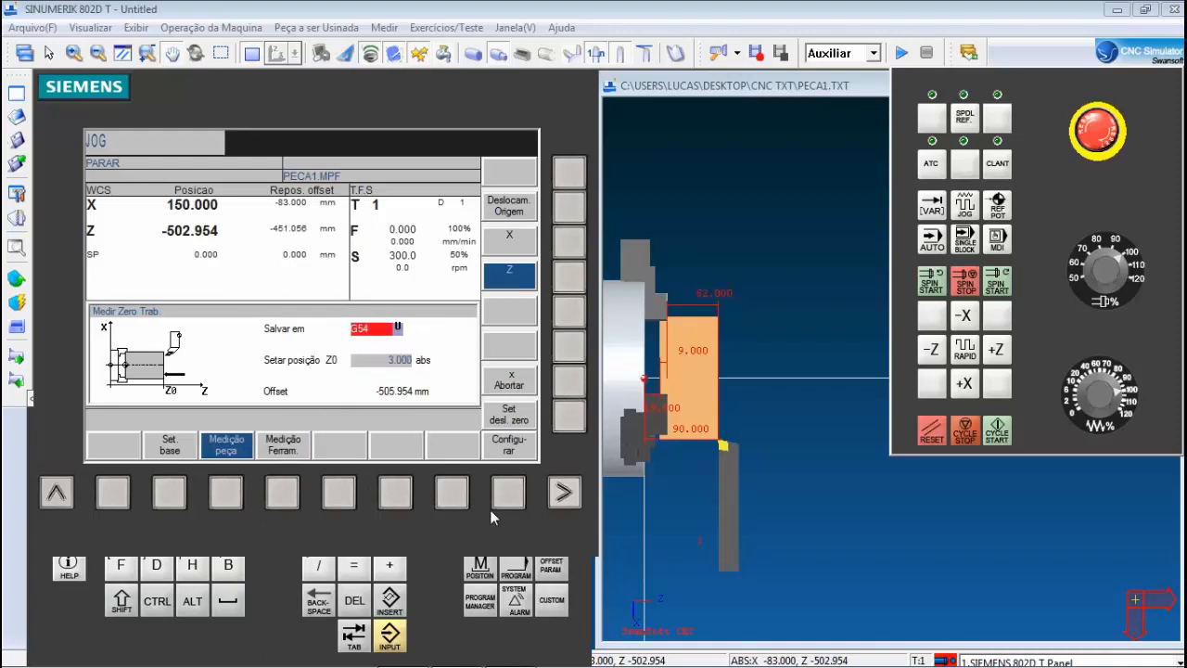
{"action": "left_click", "coordinate": [434, 592]}
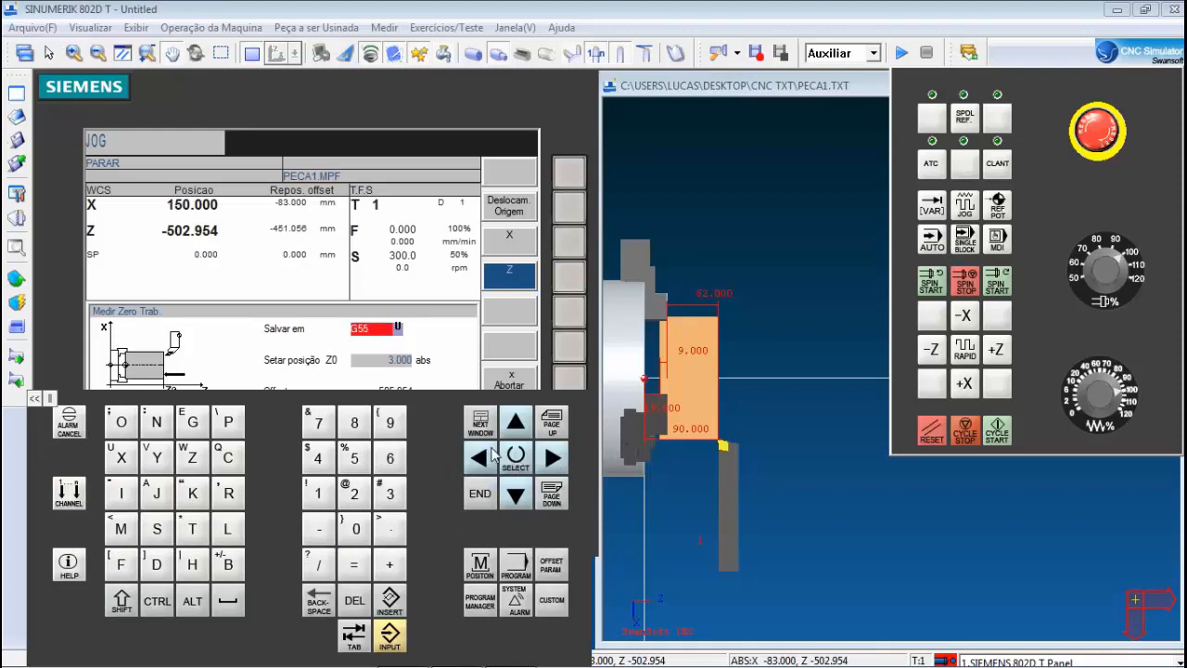
{"action": "left_click", "coordinate": [435, 348]}
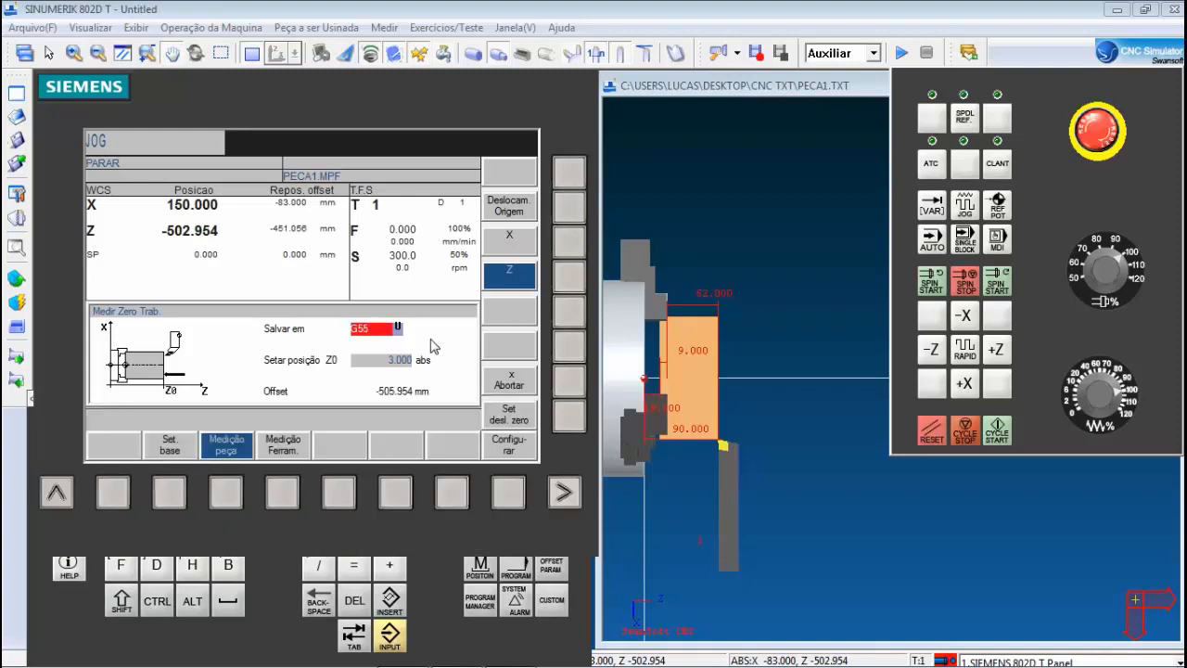
{"action": "left_click", "coordinate": [399, 360]}
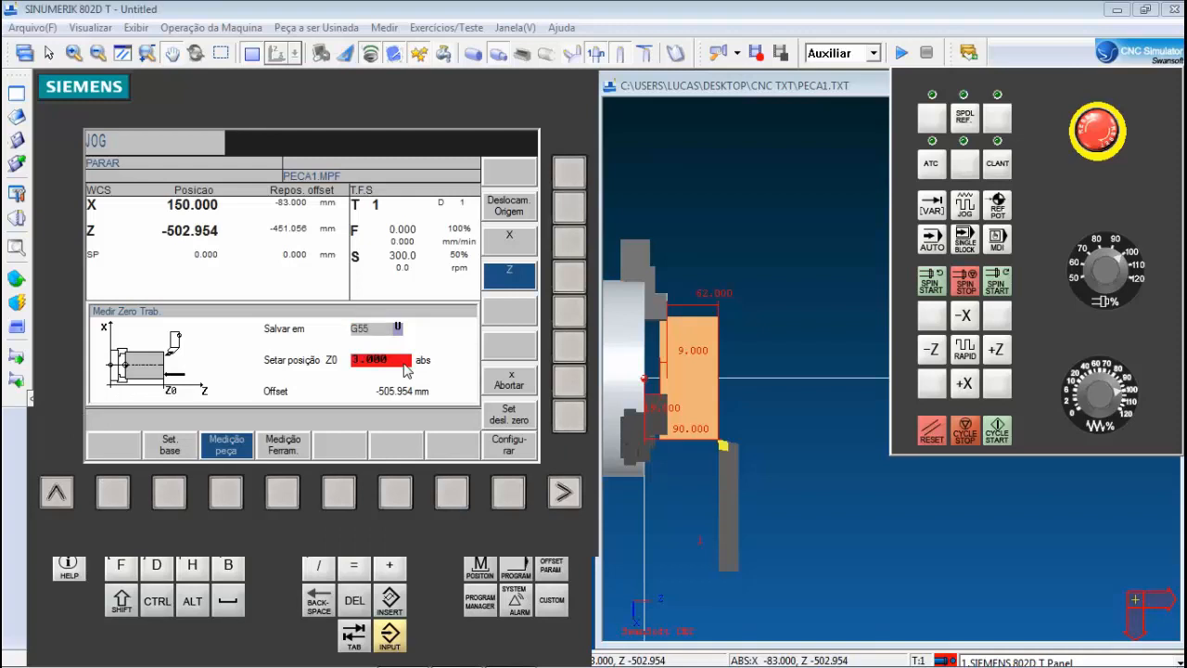
{"action": "type", "text": "8"}
{"action": "left_click", "coordinate": [570, 418]}
{"action": "left_click", "coordinate": [447, 581]}
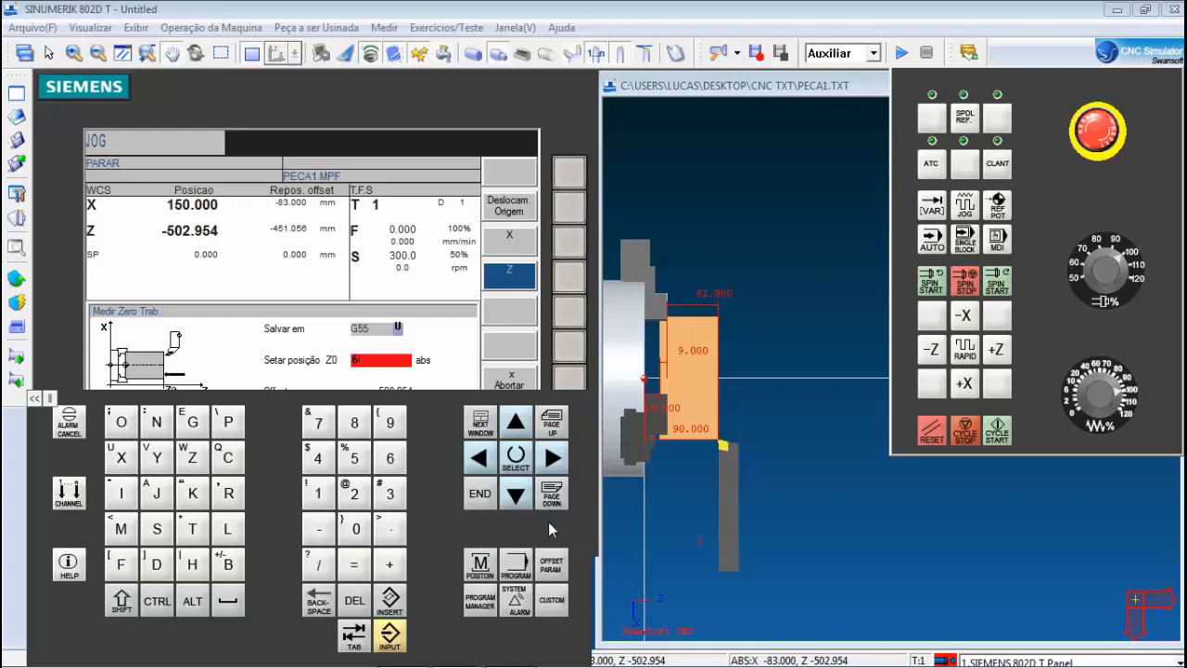
{"action": "left_click", "coordinate": [416, 269]}
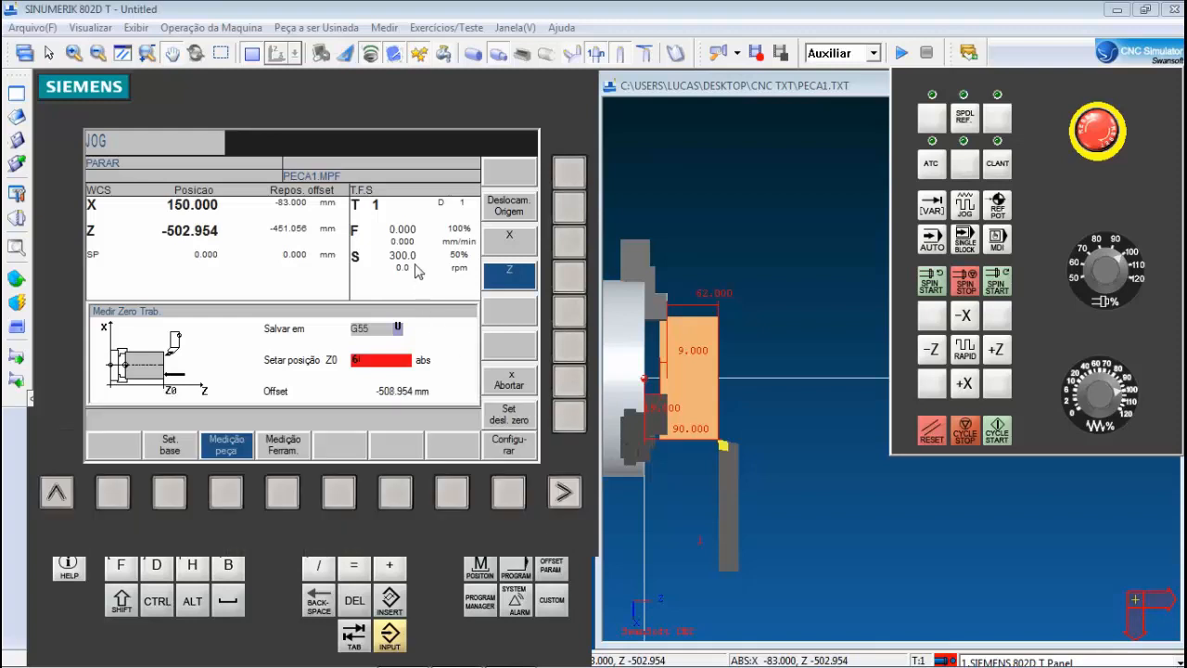
Step: Reset the control into AUTO mode for PECA1 and display the programmed toolpath over the workpiece
{"action": "left_click", "coordinate": [931, 436]}
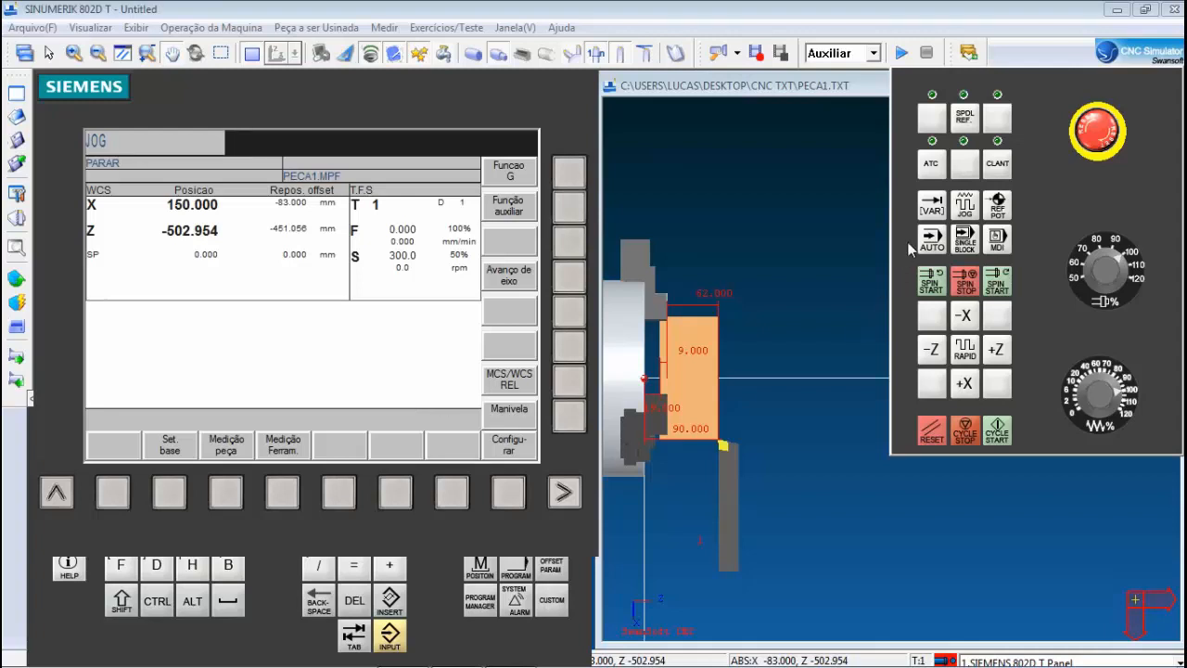
{"action": "left_click", "coordinate": [935, 244]}
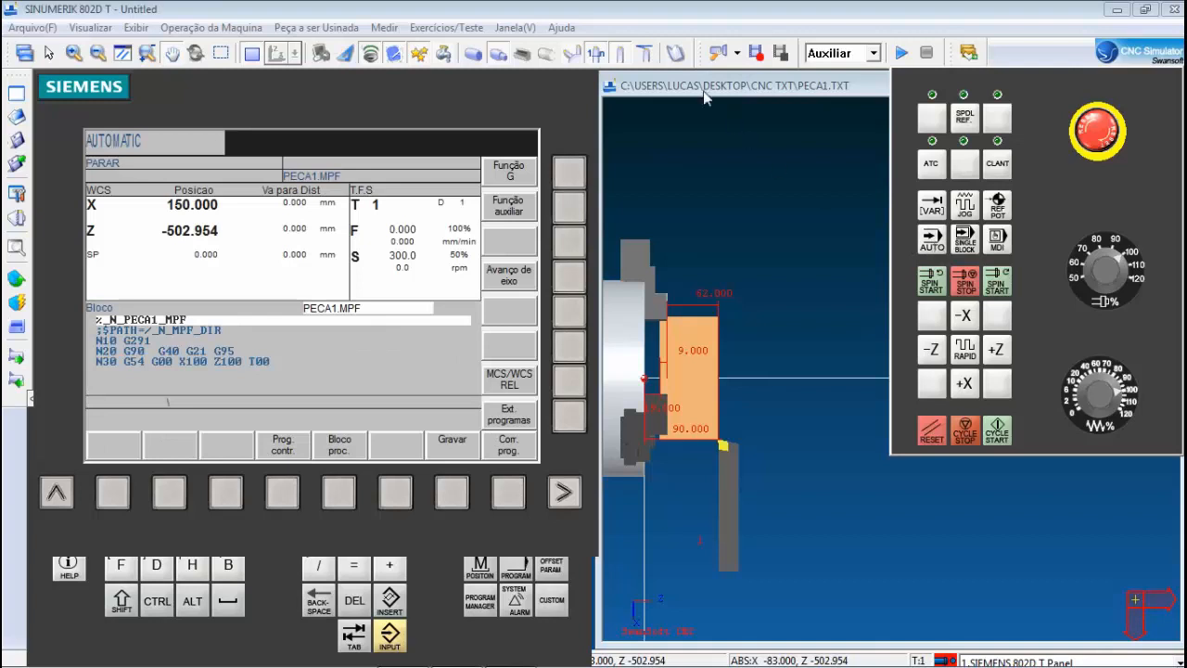
{"action": "left_click", "coordinate": [653, 53]}
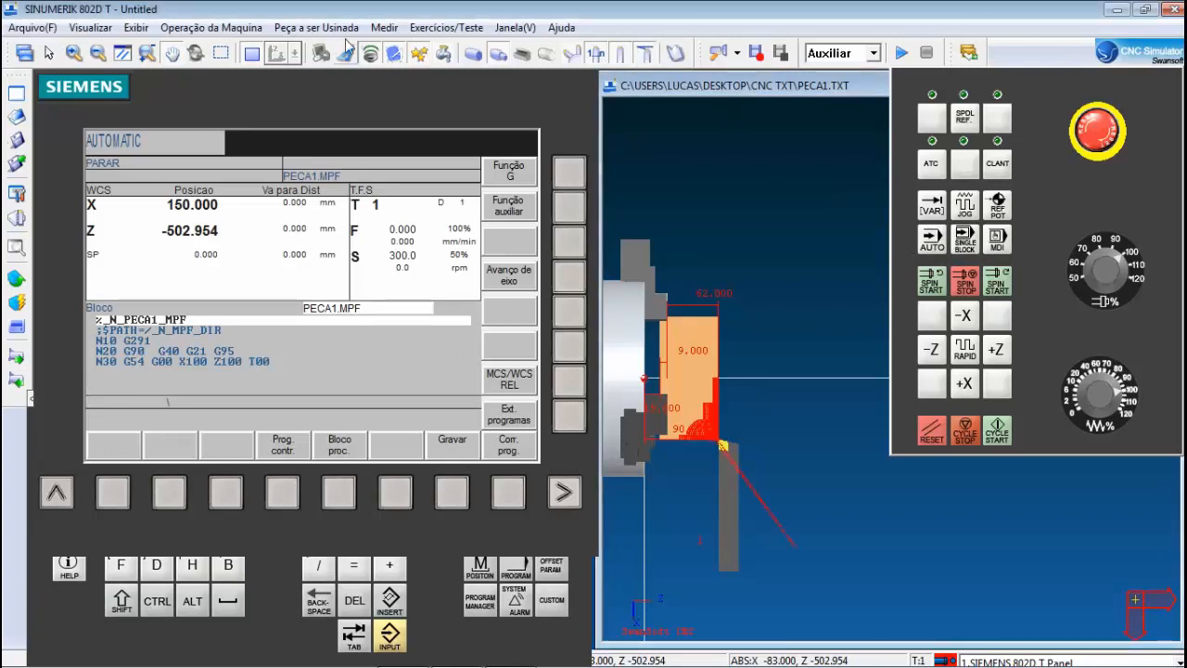
Step: Show the lathe in 3D without its enclosure and enlarge the machine view, turned so the tool and workpiece face can be seen
{"action": "left_click", "coordinate": [255, 55]}
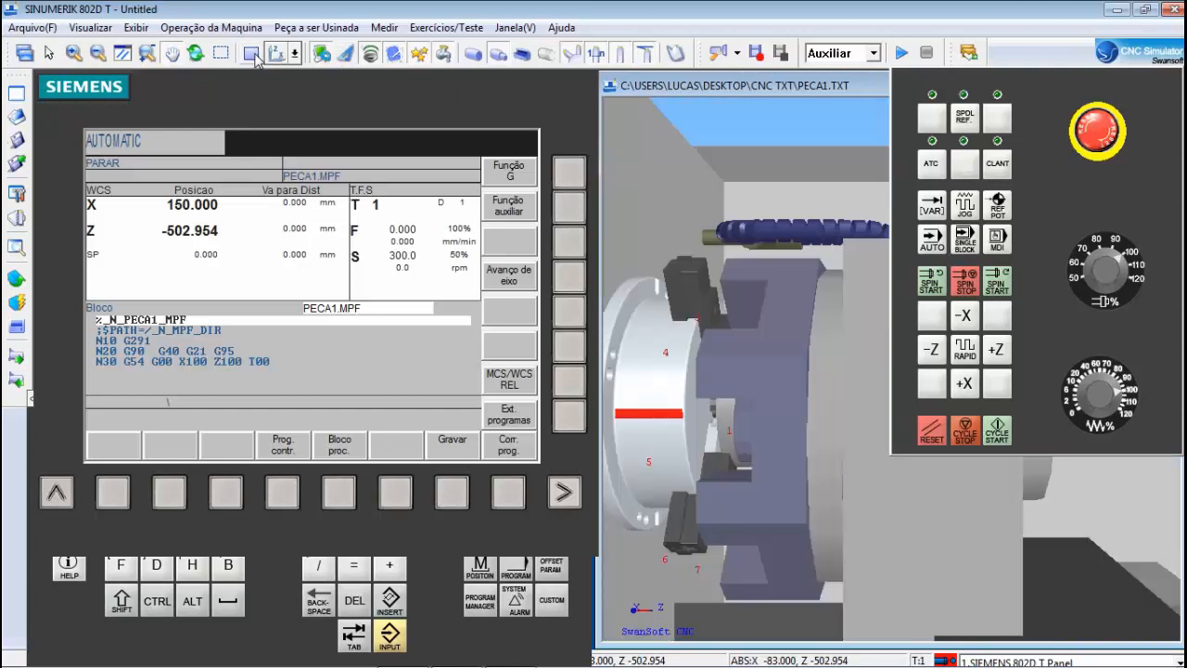
{"action": "left_click", "coordinate": [321, 53]}
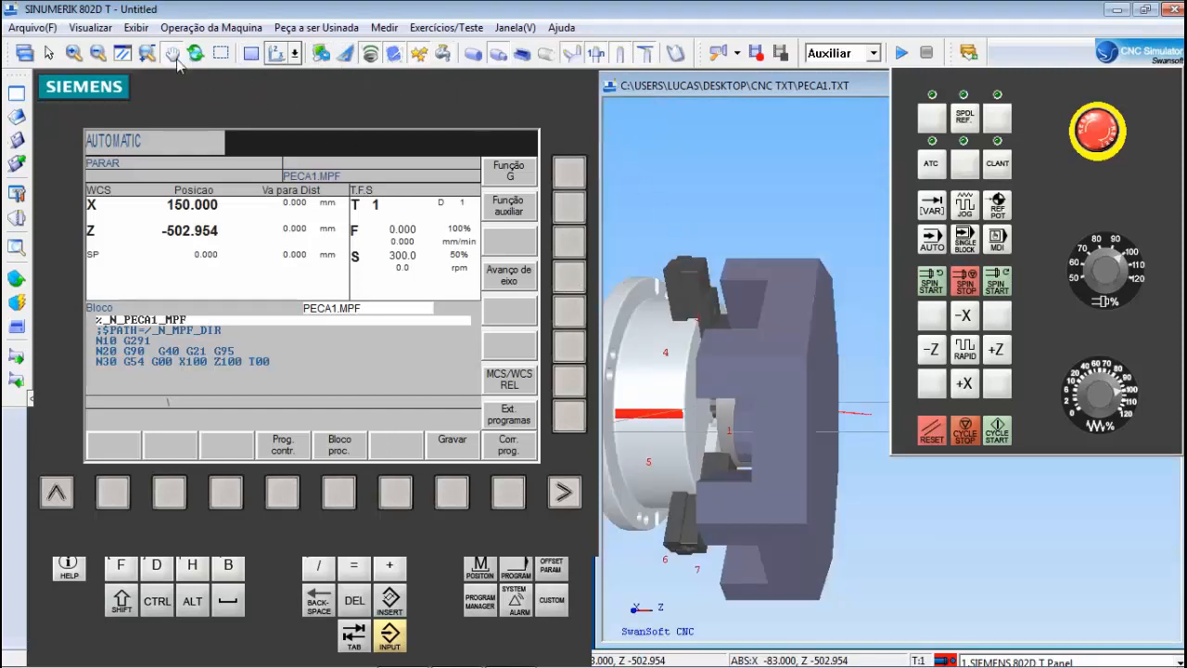
{"action": "left_click", "coordinate": [25, 53]}
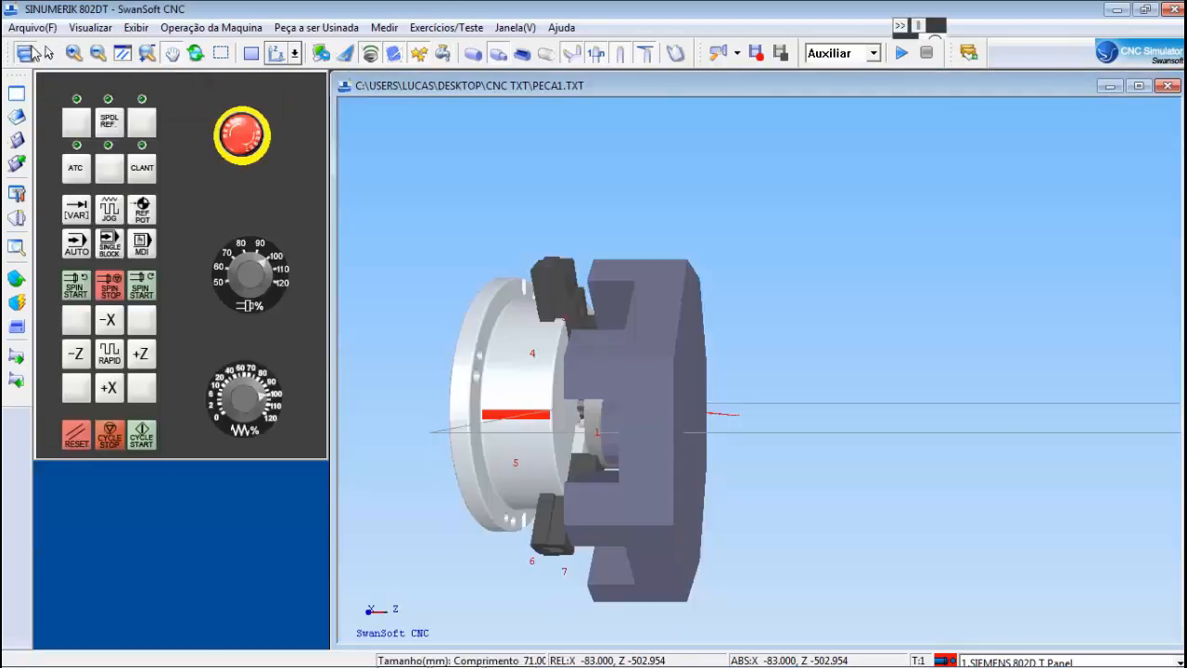
{"action": "left_click_drag", "start_coordinate": [596, 270], "coordinate": [584, 406]}
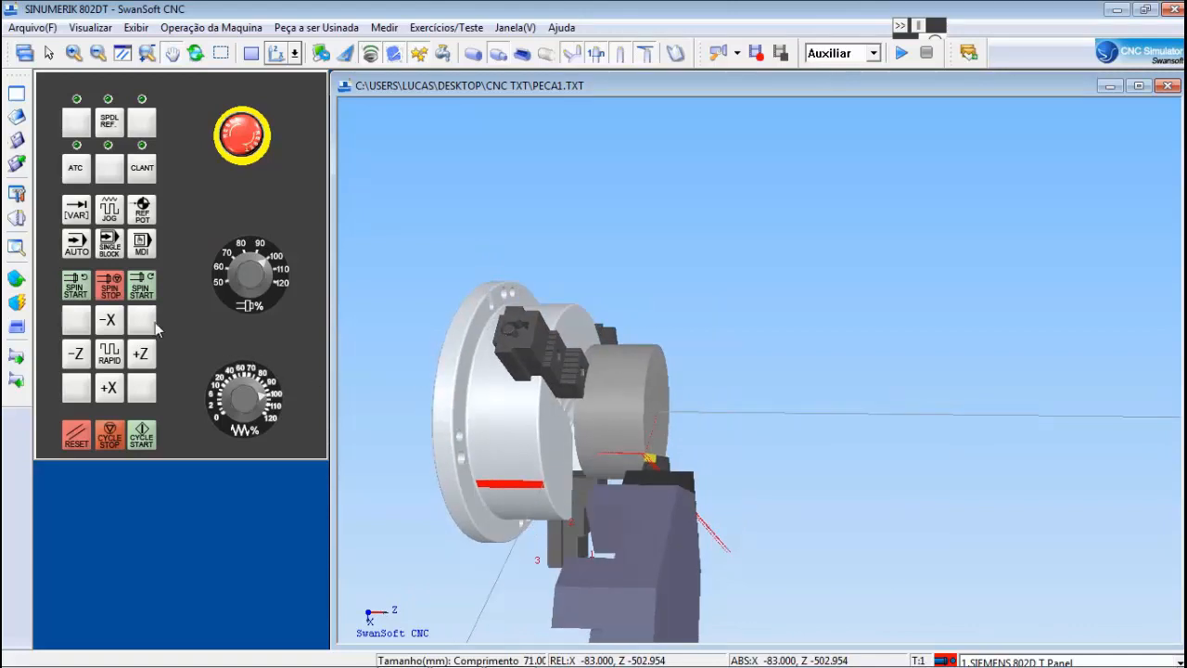
Step: Close the machine door and start the PECA1 program cycle to machine the first side of the workpiece
{"action": "left_click", "coordinate": [16, 330]}
{"action": "left_click", "coordinate": [144, 436]}
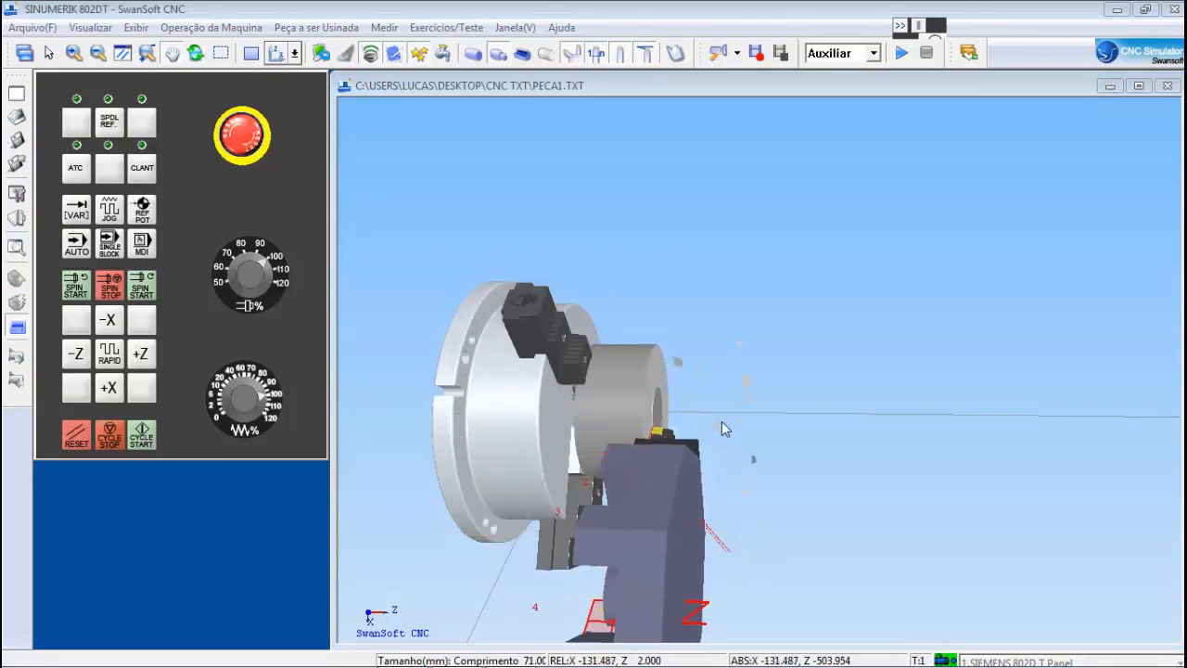
{"action": "scroll", "coordinate": [704, 438], "scroll_direction": "up", "scroll_amount": 5}
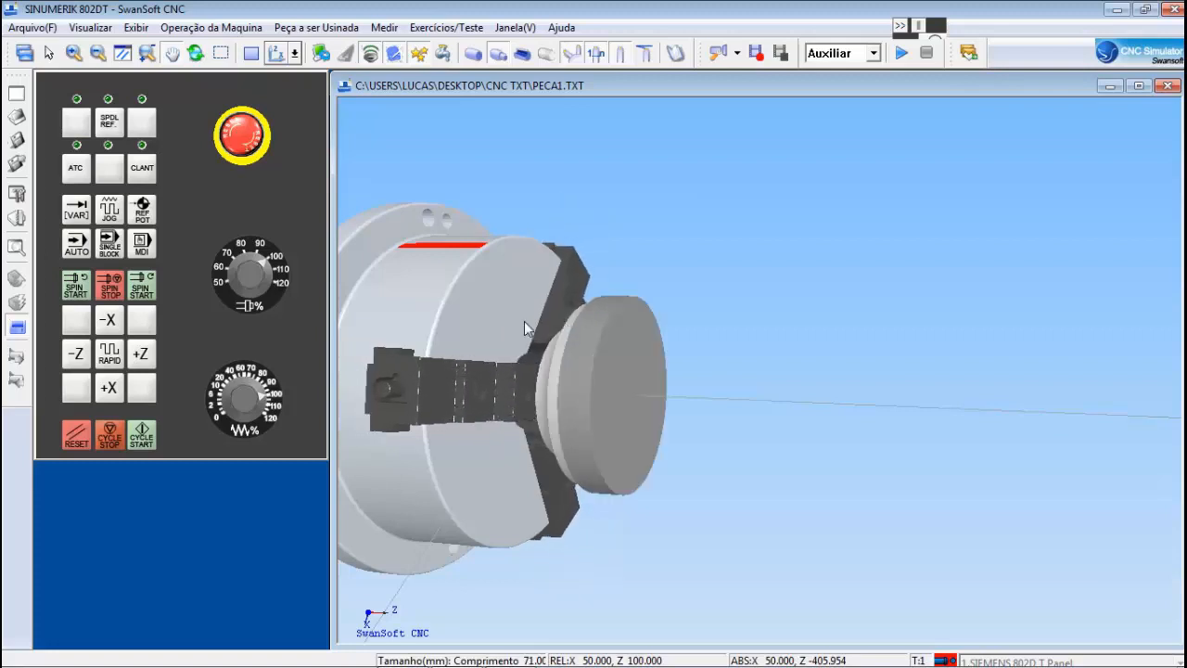
Step: Start the cycle again to machine the second side of the workpiece and examine the turned part in 3D
{"action": "left_click", "coordinate": [149, 442]}
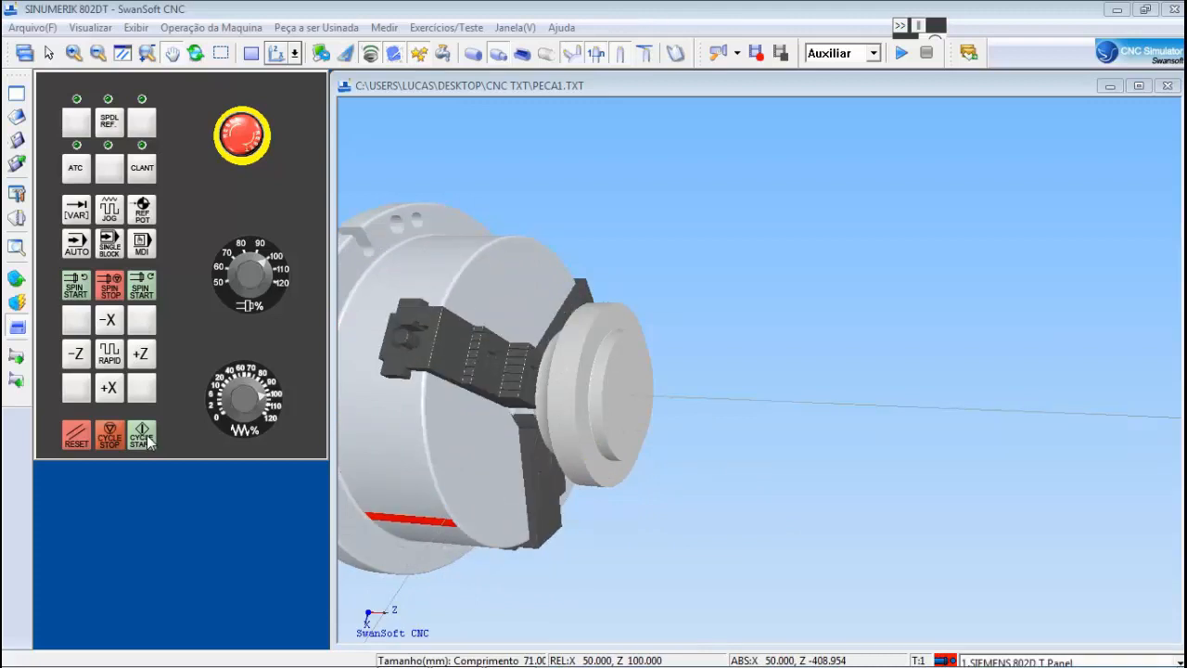
{"action": "left_click_drag", "start_coordinate": [551, 353], "coordinate": [614, 436]}
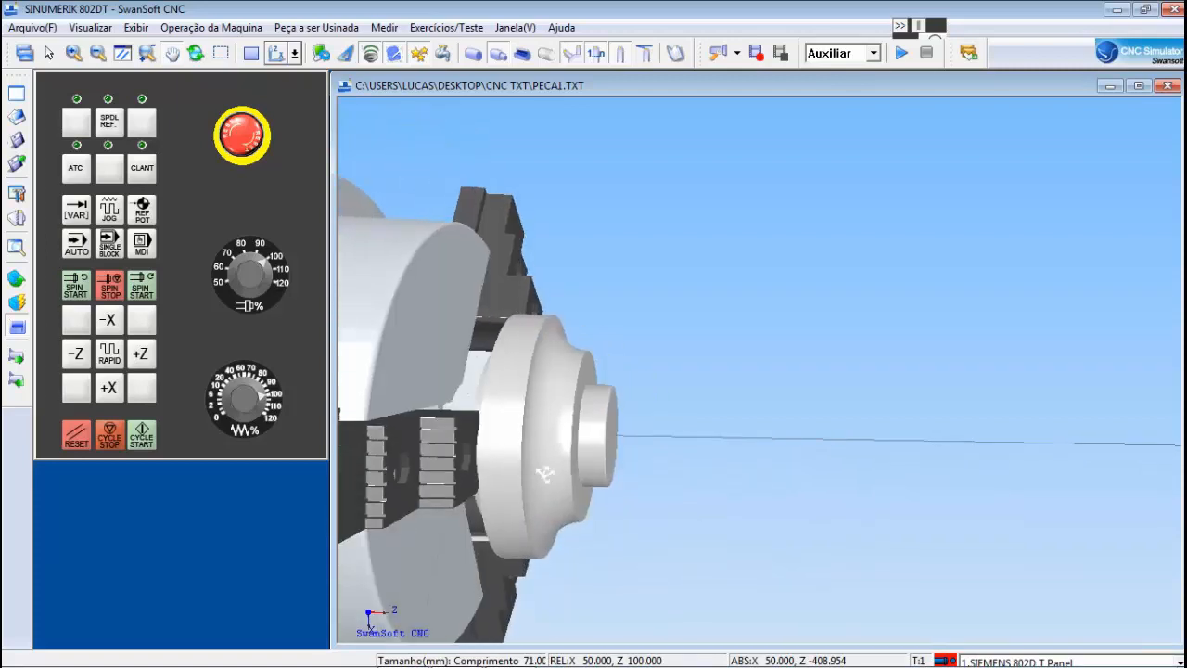
{"action": "middle_click_drag", "start_coordinate": [522, 561], "coordinate": [497, 435]}
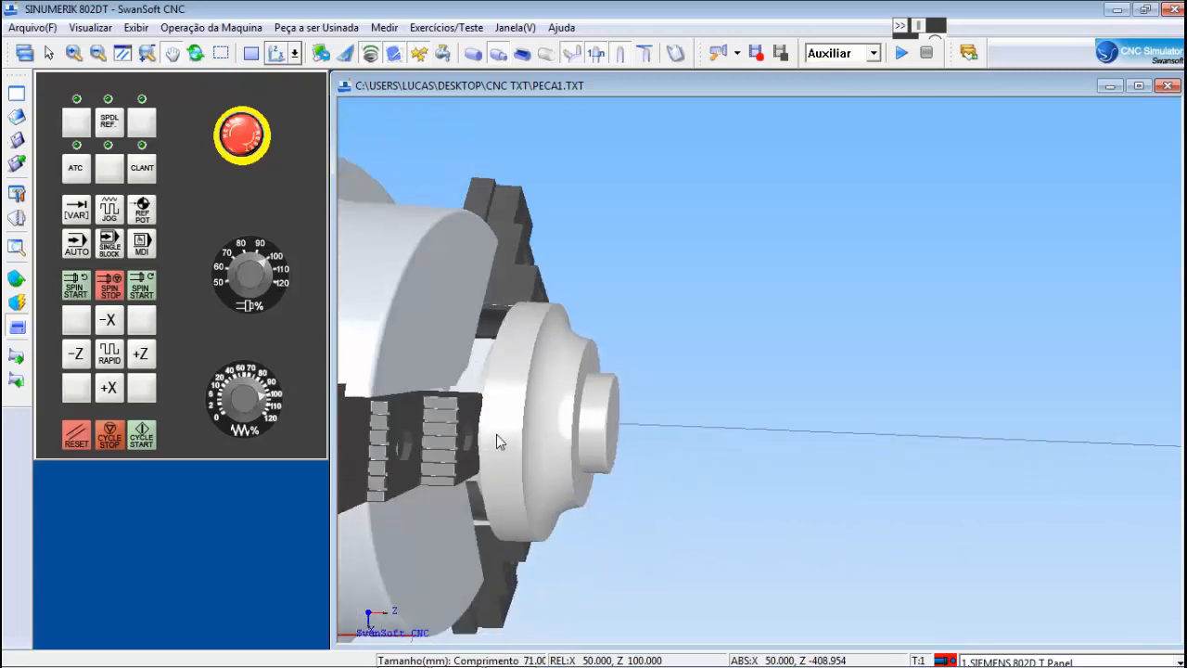